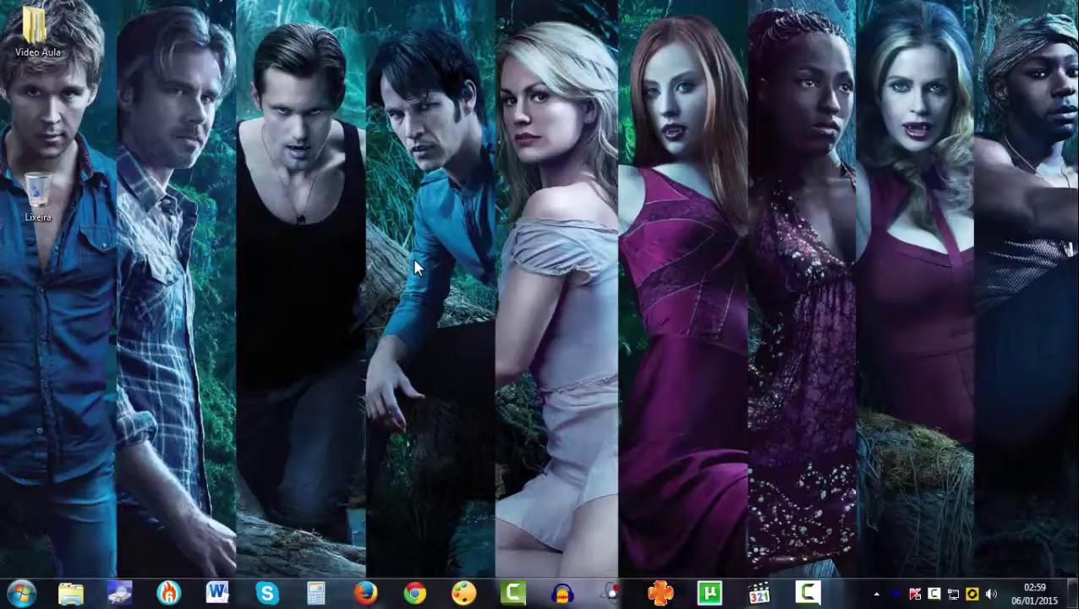
- Open the Video Aula folder on the desktop
click(32, 52)
double_click(46, 55)
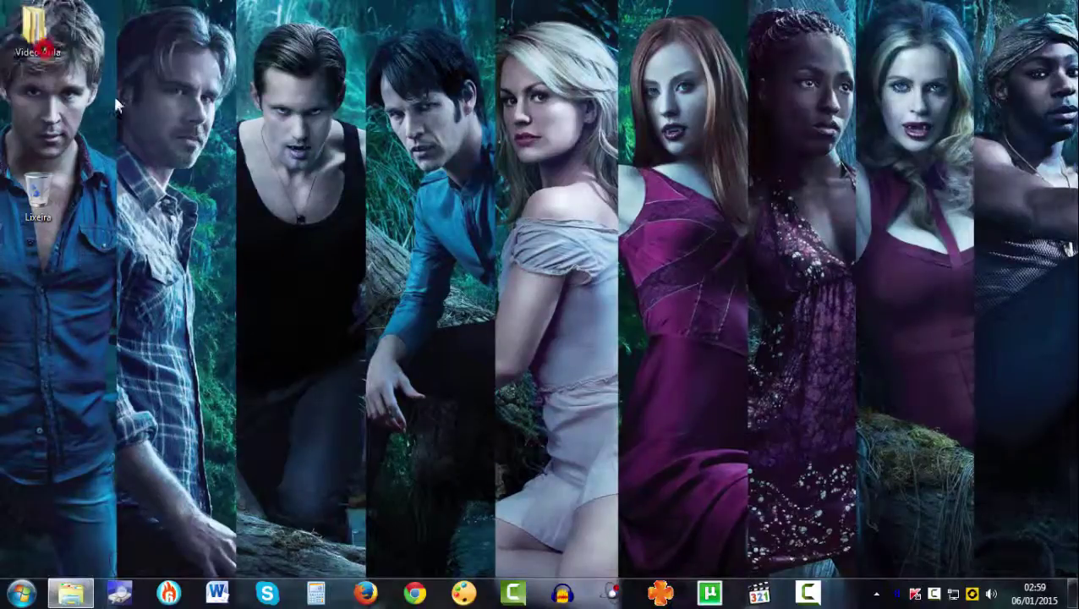
- Look over the video subfolders and the MKVMEerge shortcut in the Video Aula folder
click(227, 262)
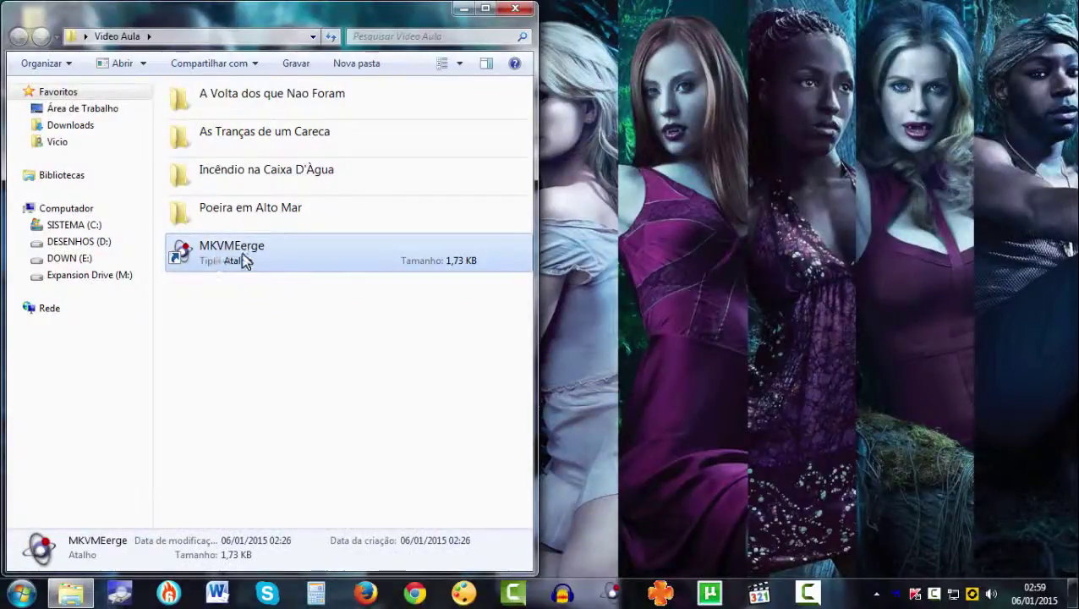
click(261, 212)
click(253, 175)
click(252, 135)
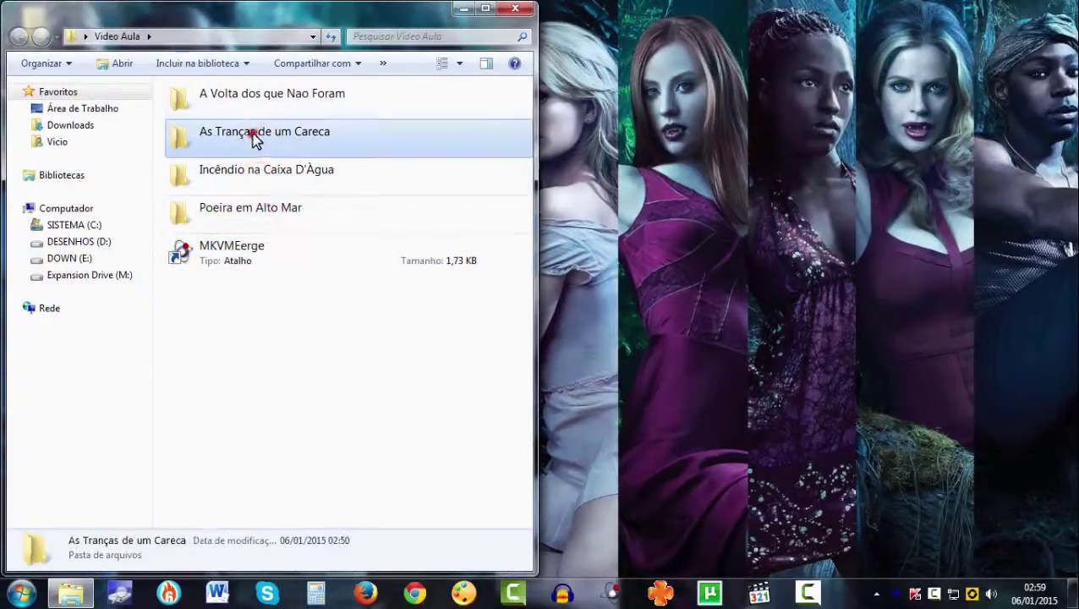
click(250, 96)
click(244, 136)
click(248, 177)
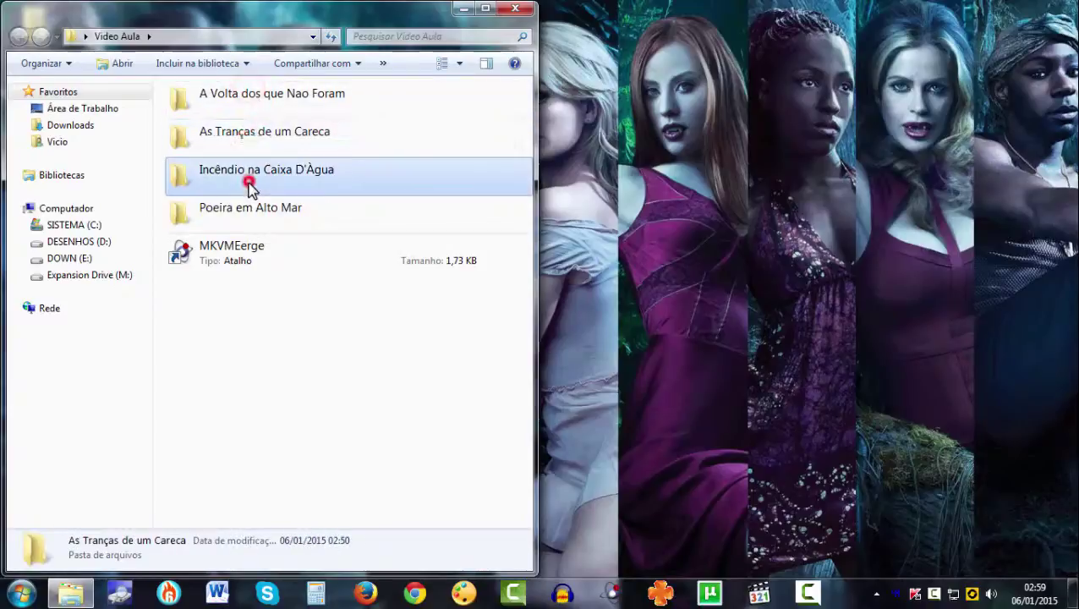
click(243, 213)
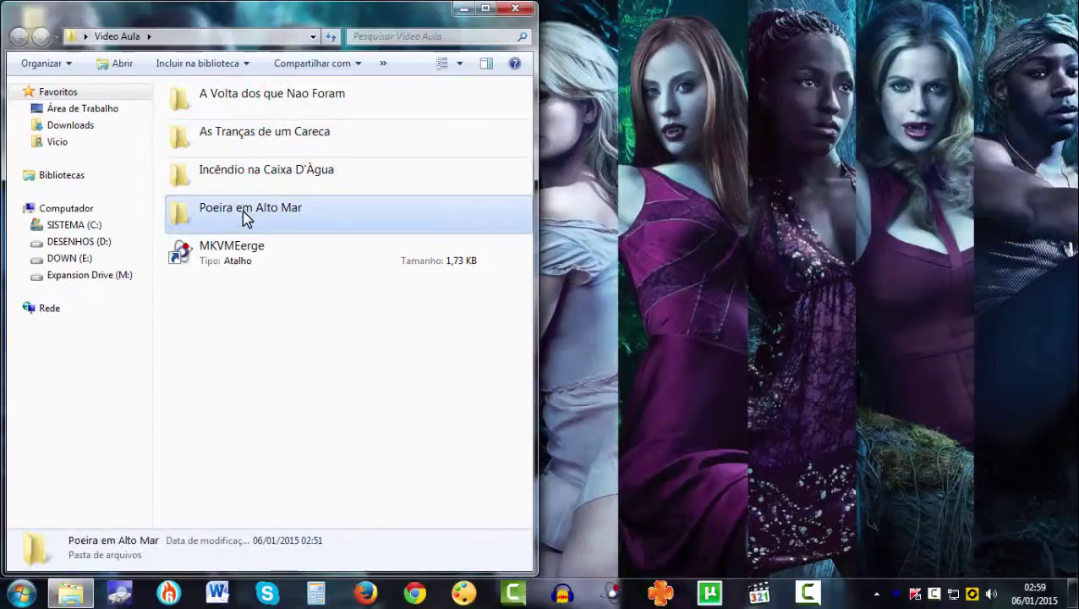
- Launch mkvmerge GUI, enable removing tasks from the task list with "apenas se executada com sucesso" in its options, and restart the program
double_click(234, 258)
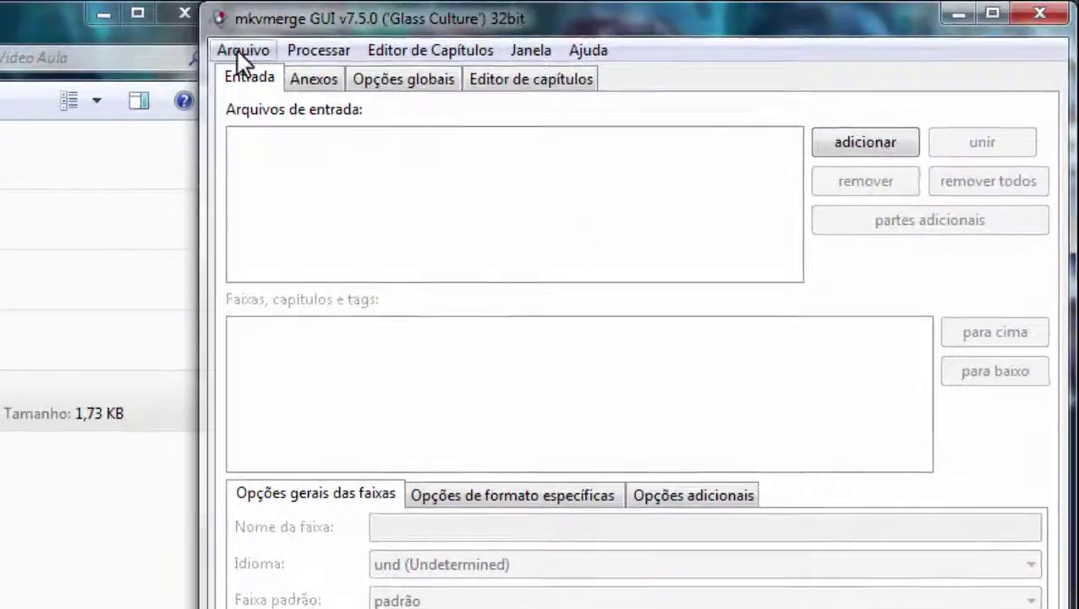
click(478, 39)
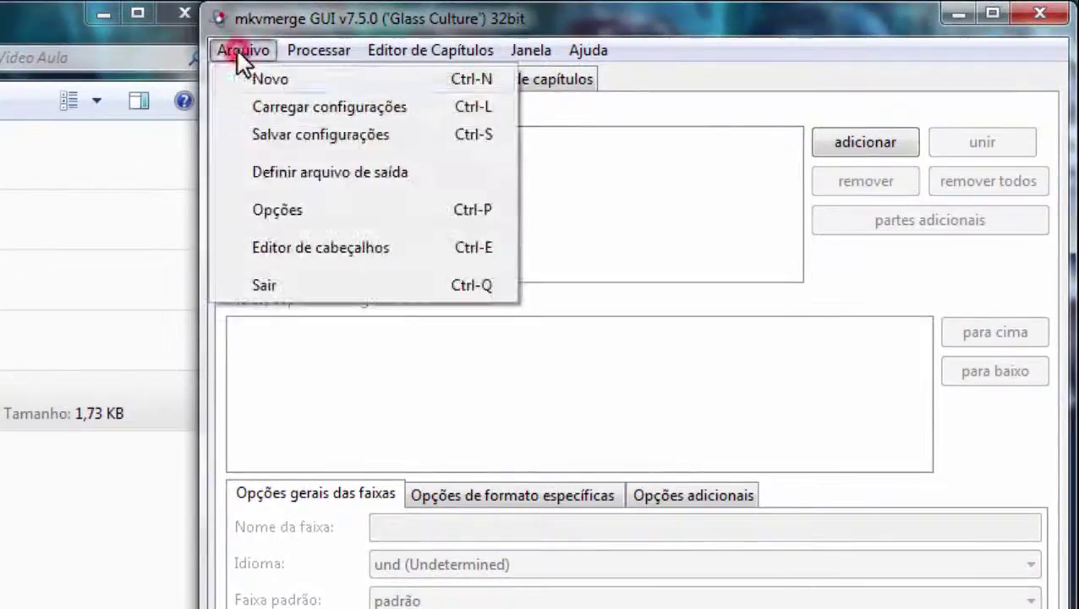
click(291, 209)
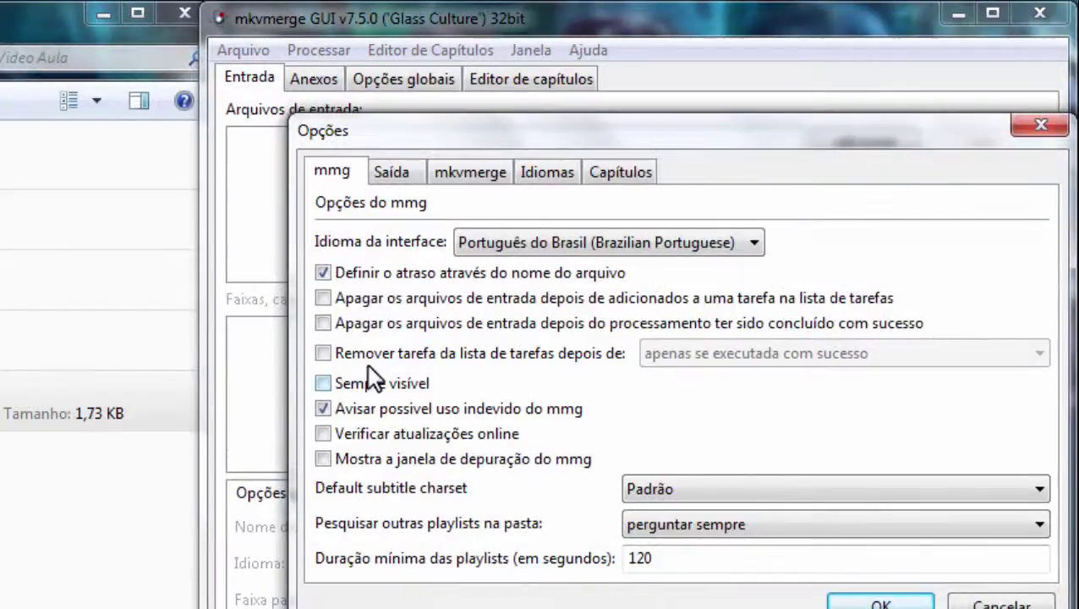
click(323, 354)
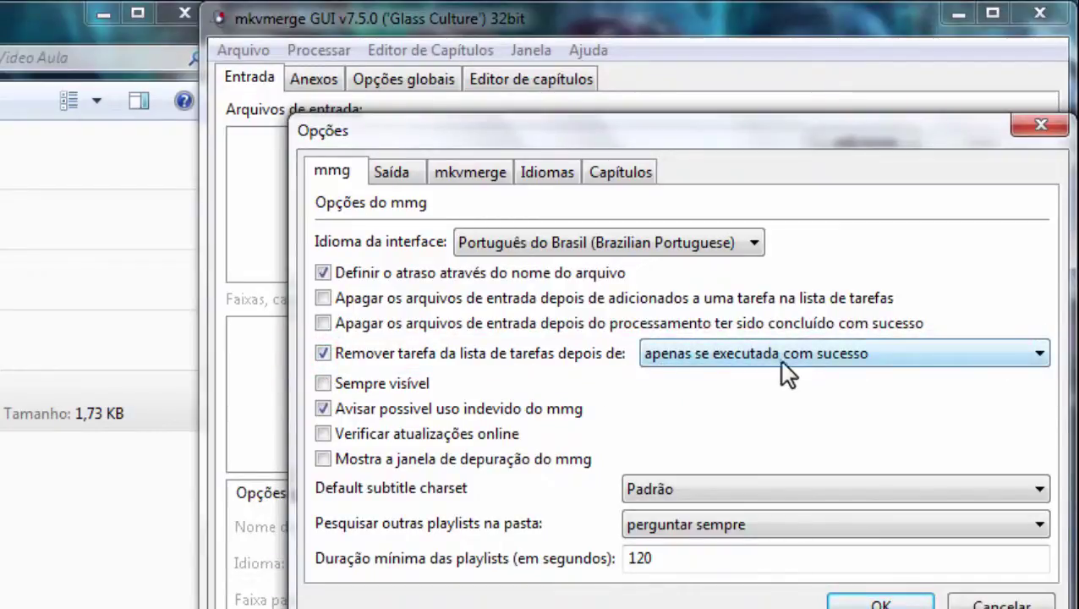
click(850, 356)
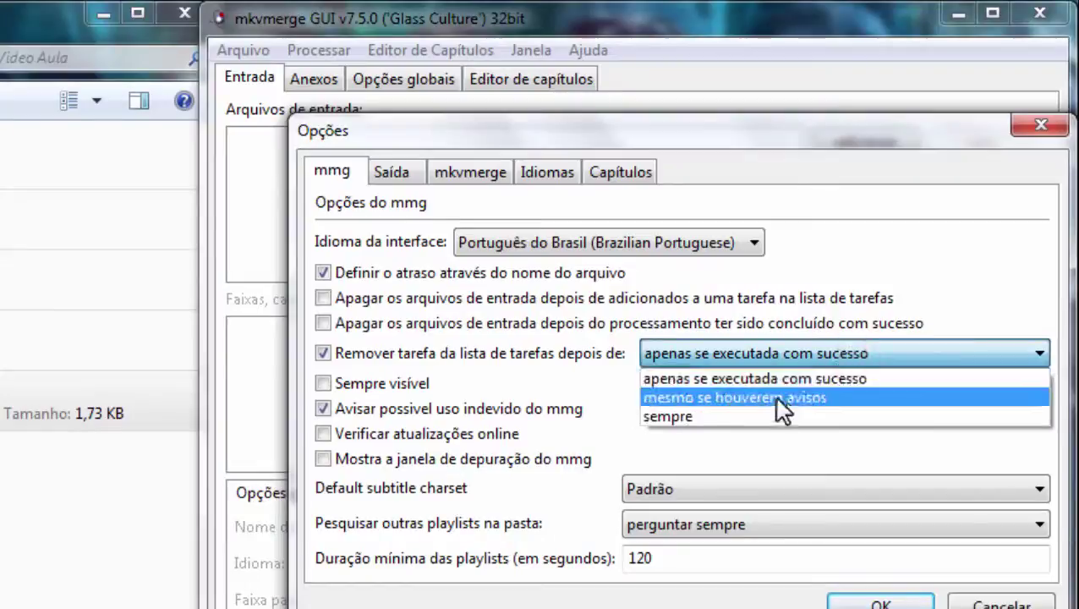
click(695, 352)
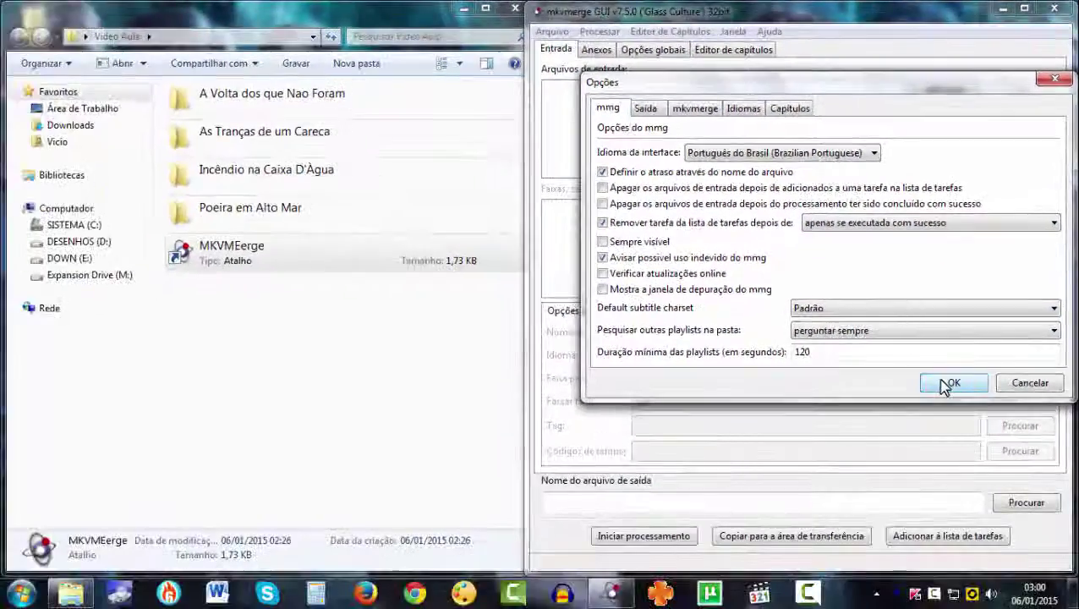
click(945, 385)
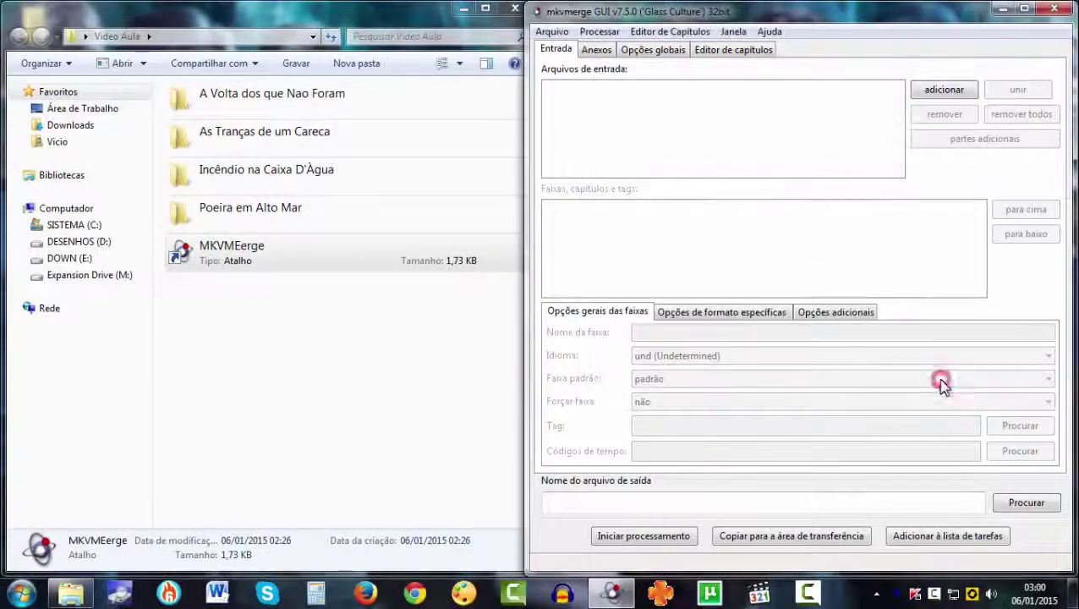
click(1060, 10)
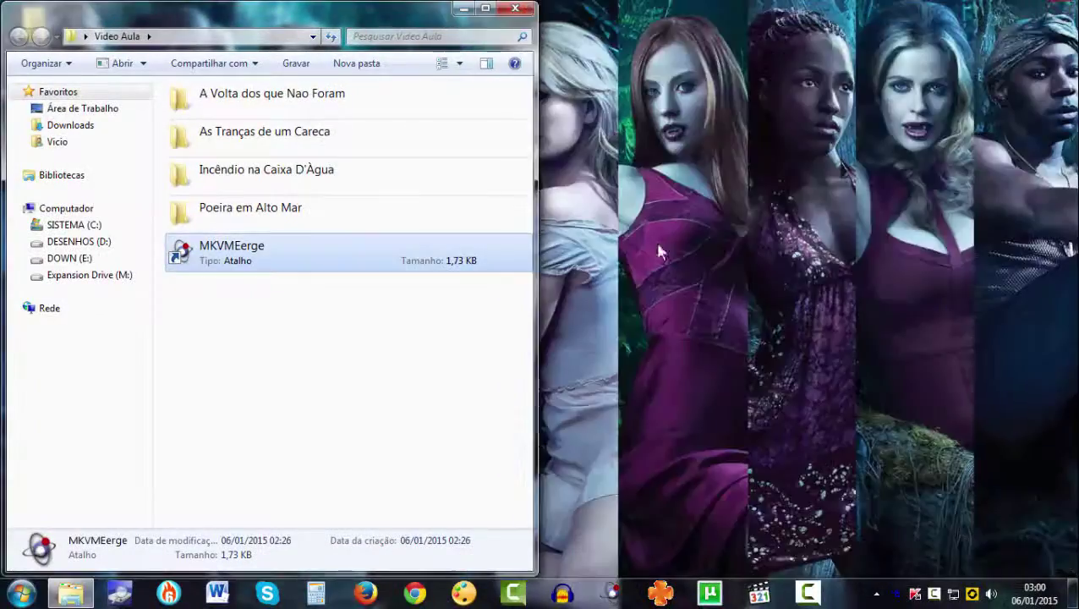
double_click(228, 258)
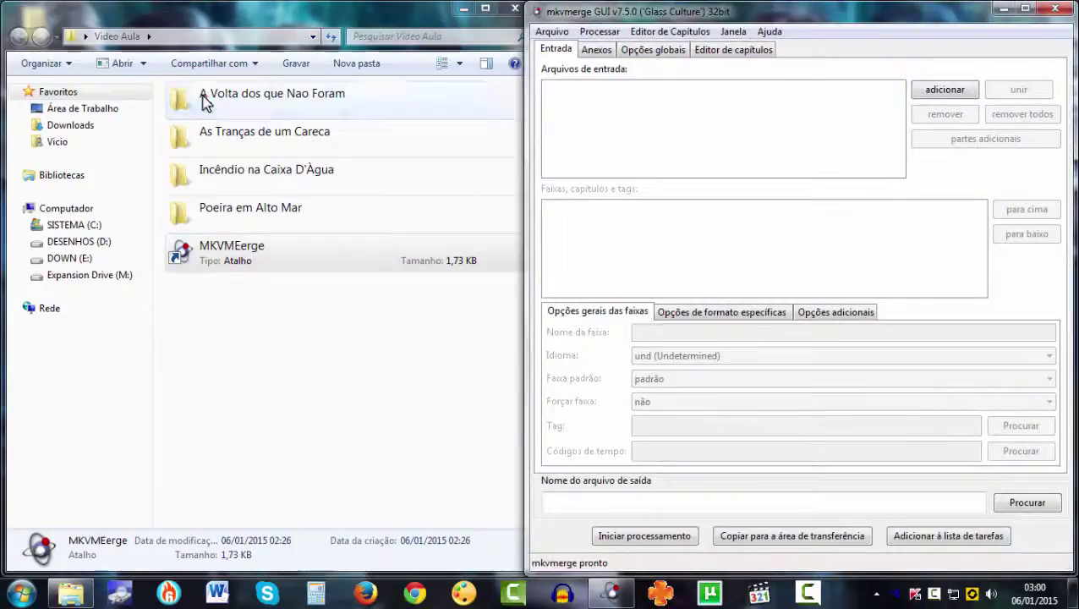
- Add A Volta dos que Nao Foram.mkv and A Volta dos que Nao Foram.sup from their folder as input files
click(204, 99)
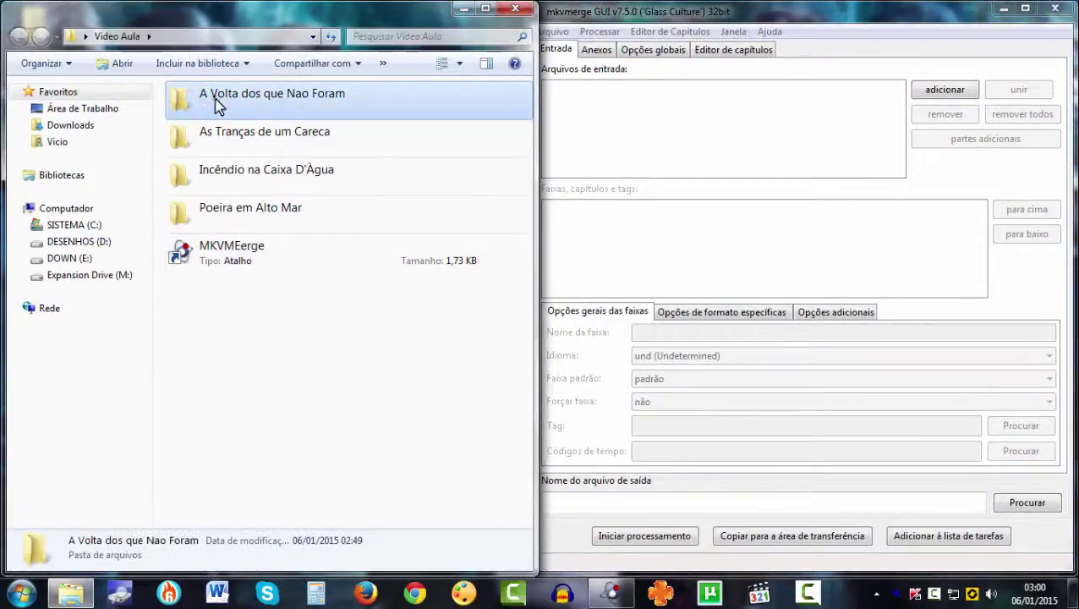
double_click(215, 102)
drag(199, 148, 638, 127)
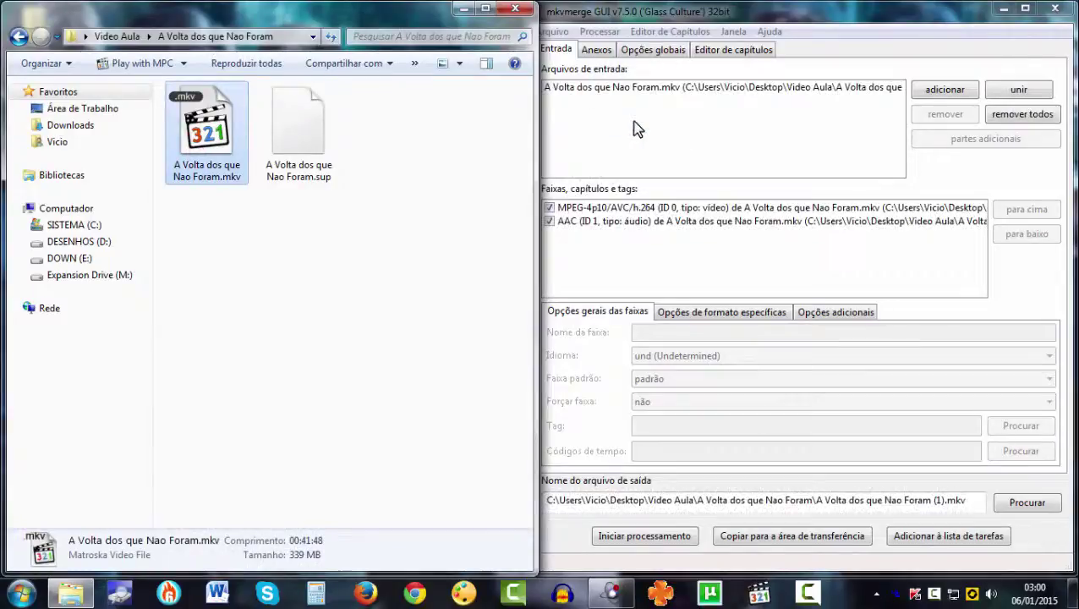
click(614, 213)
click(614, 224)
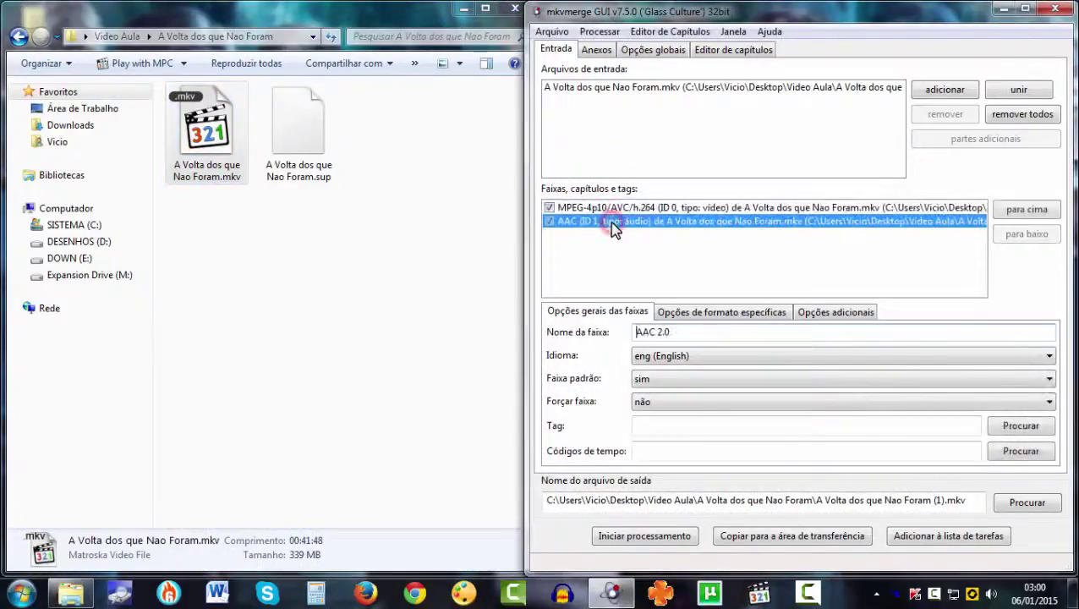
drag(308, 144, 608, 273)
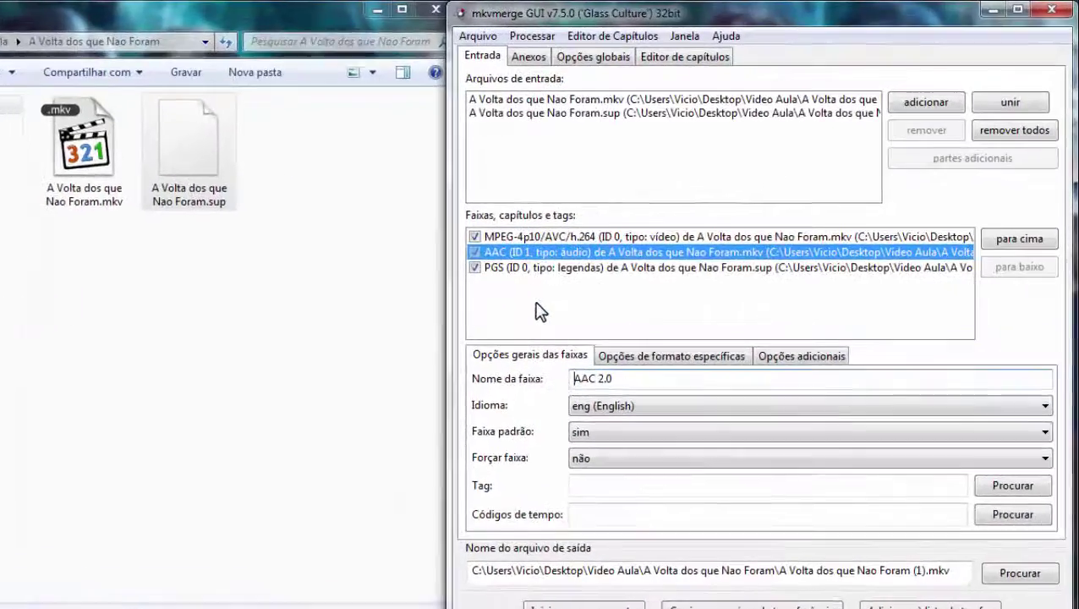
- Set the PGS subtitle track of A Volta dos que Nao Foram to por (Portuguese) and make it the default track (sim)
click(495, 268)
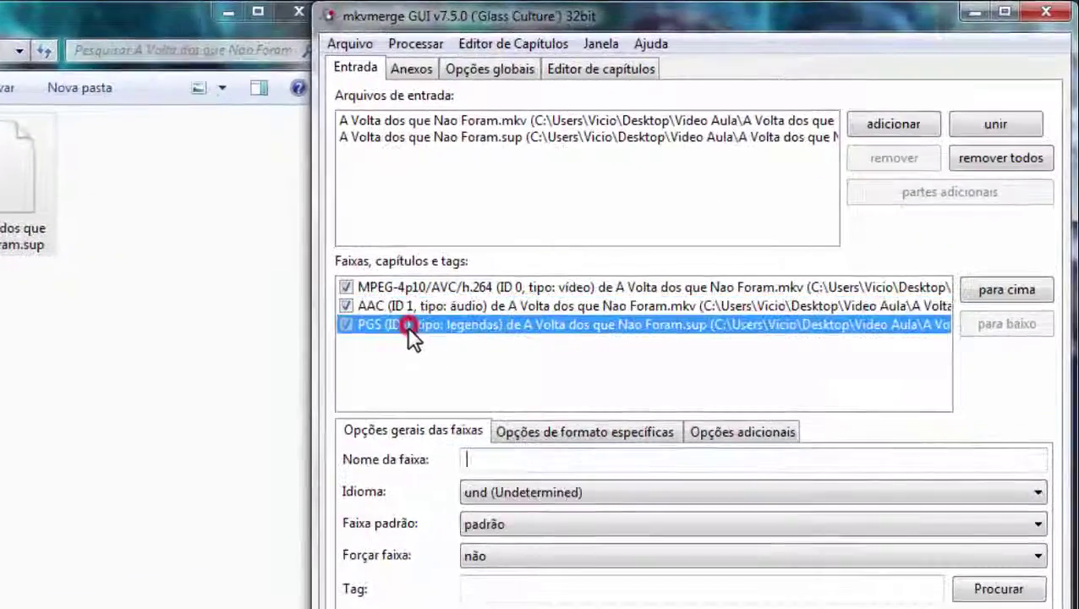
click(607, 407)
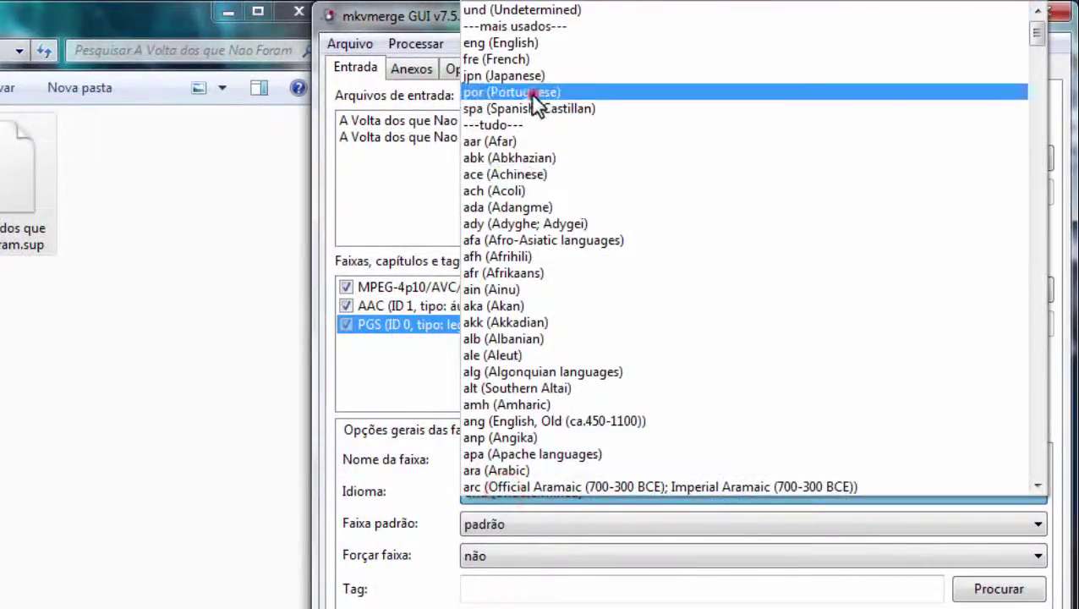
click(530, 93)
click(489, 524)
click(492, 559)
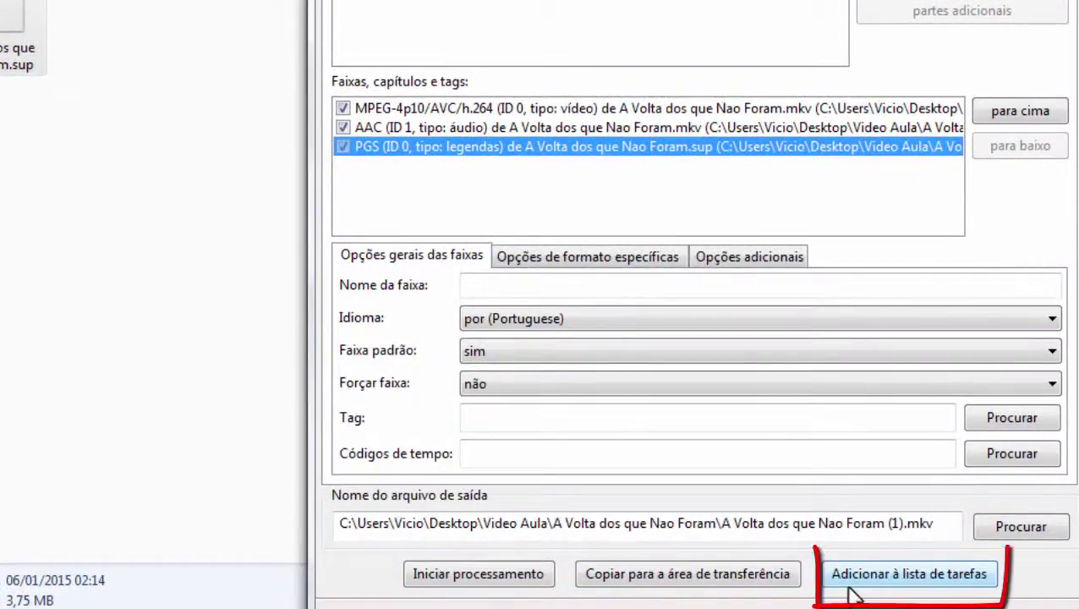
- Add the merge to the task list as "A Volta dos que Nao Foram (1)" and remove all input files
click(934, 577)
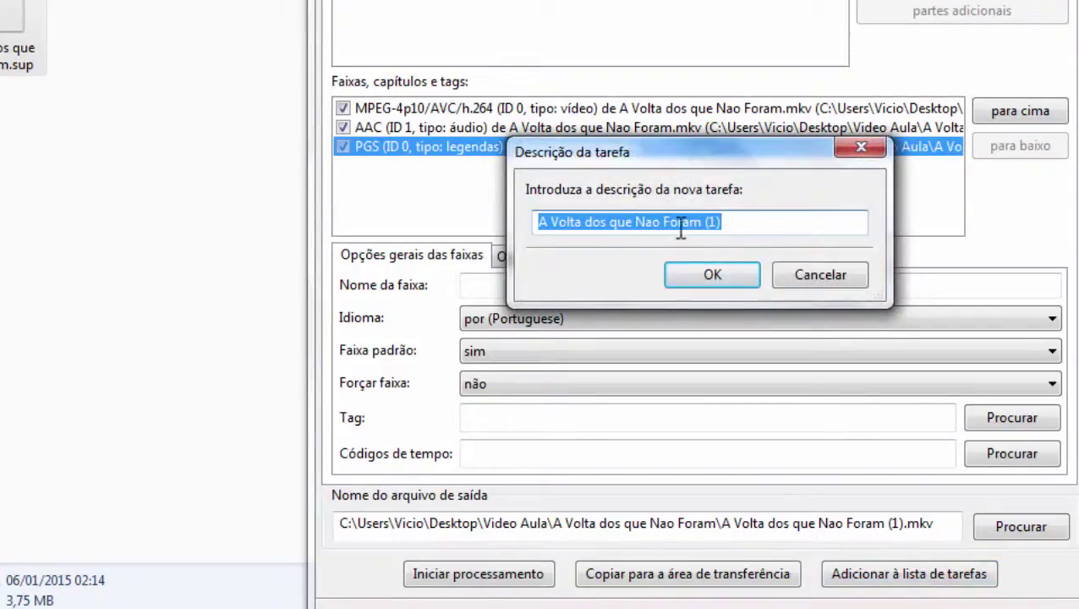
click(710, 275)
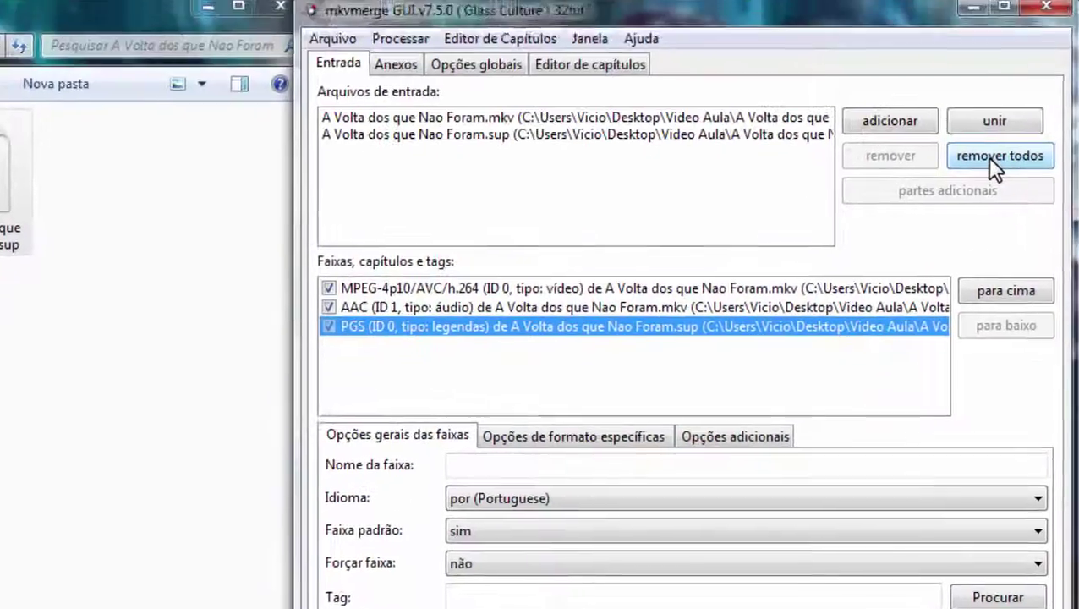
click(991, 159)
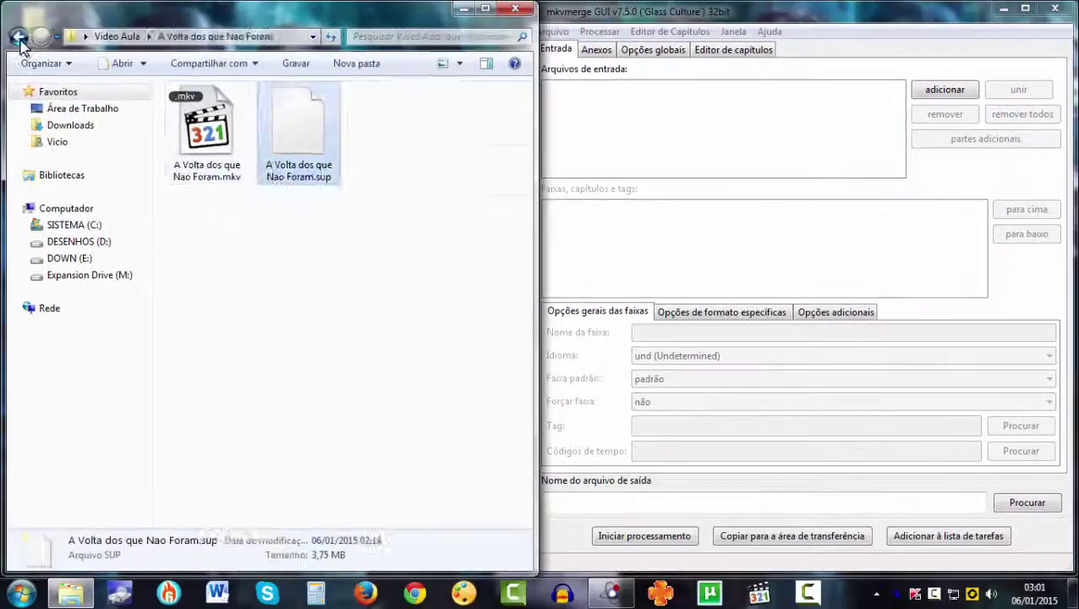
- Add As Tranças de um Careca.mkv and As Tranças de um Careca.sup from their folder as input files
click(17, 36)
double_click(248, 138)
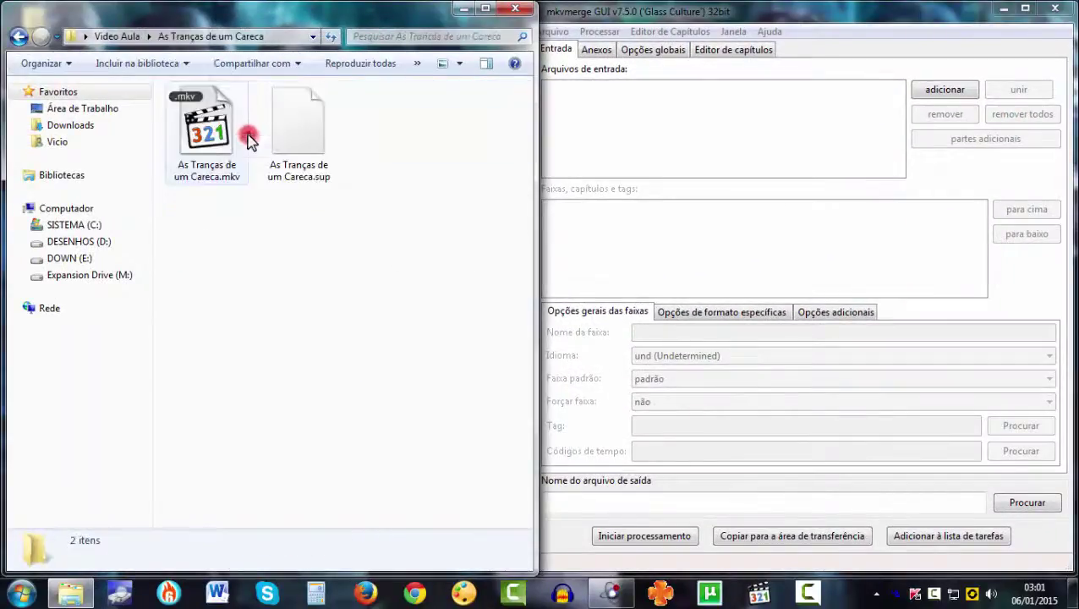
drag(219, 186, 615, 149)
drag(301, 157, 611, 281)
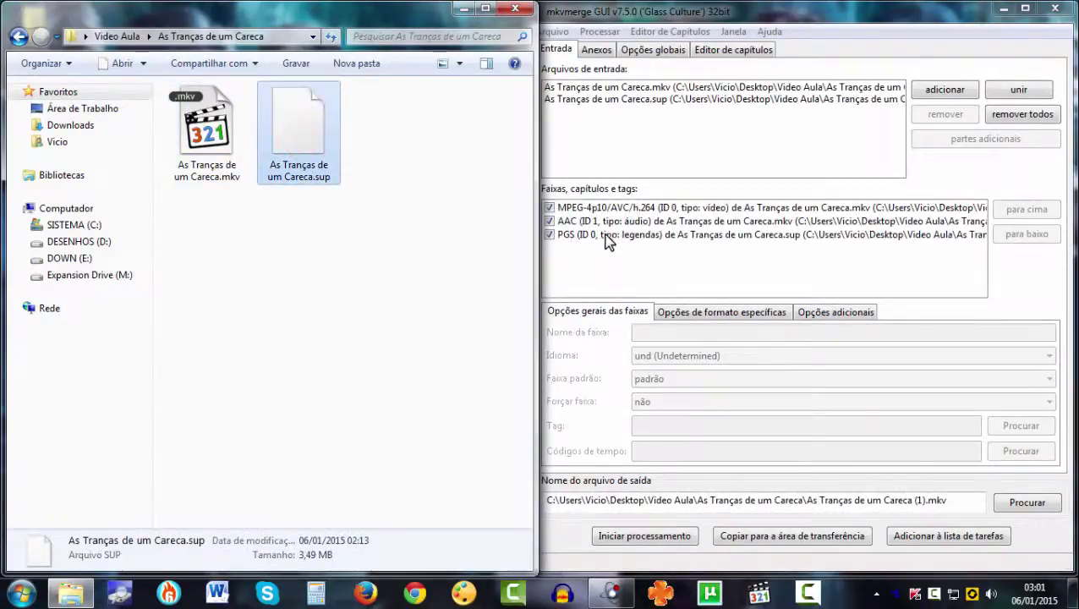
- Set the PGS subtitle track of As Tranças de um Careca to por (Portuguese) and make it the default track (sim)
click(605, 236)
click(669, 356)
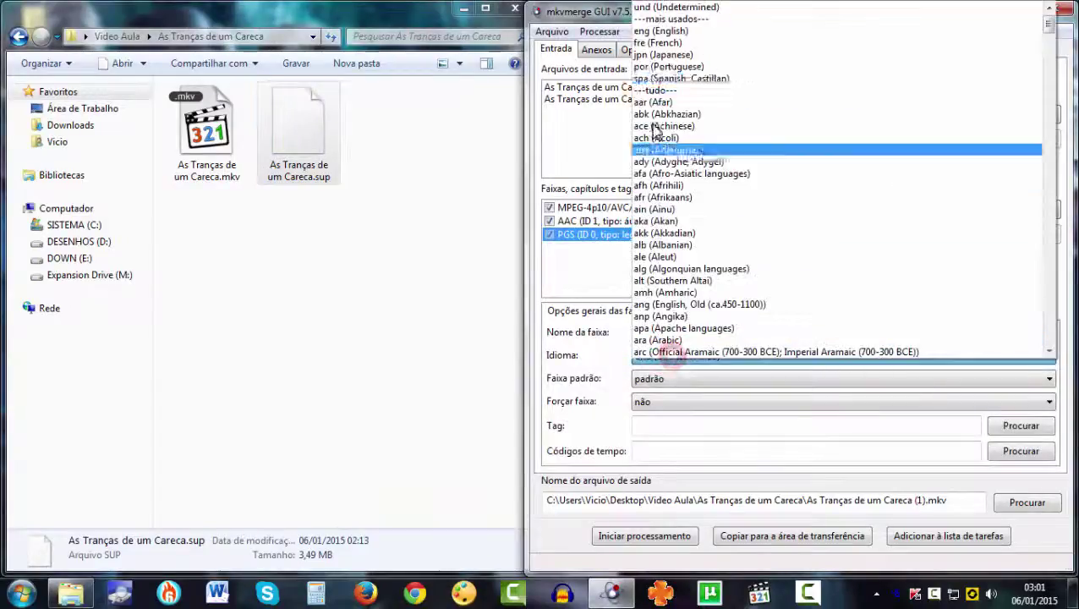
click(674, 72)
click(657, 379)
click(658, 406)
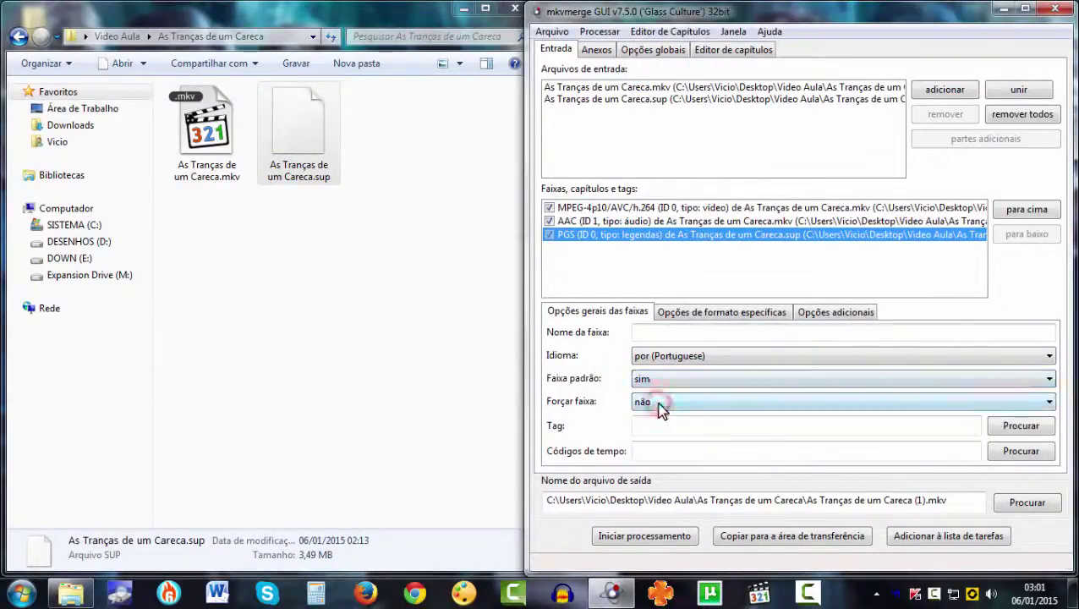
- Add the merge to the task list as "As Tranças de um Careca (1)" and review the queued tasks in the task manager
click(936, 538)
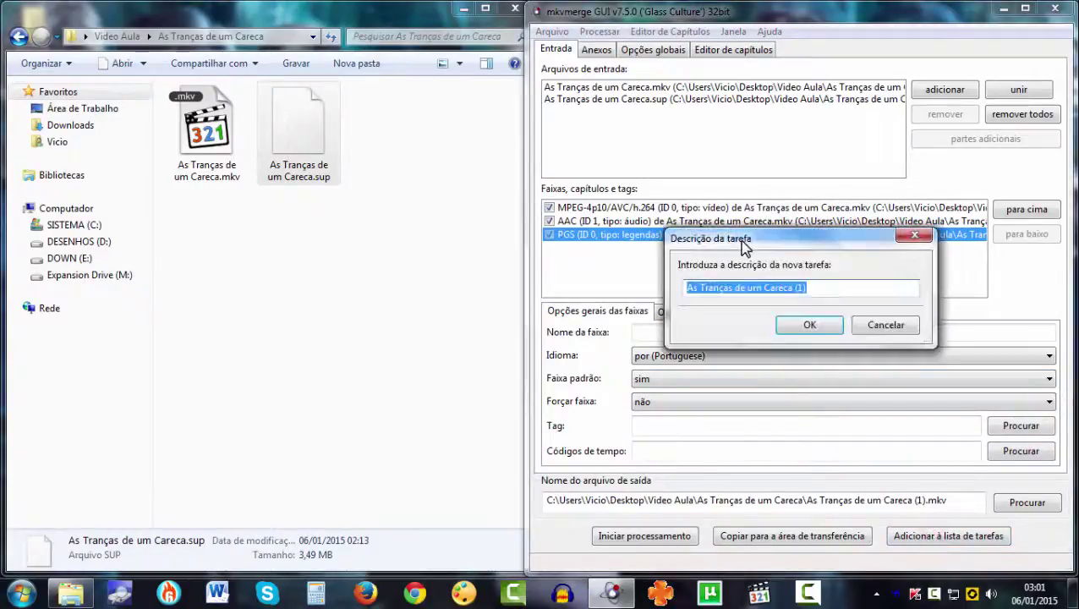
click(806, 326)
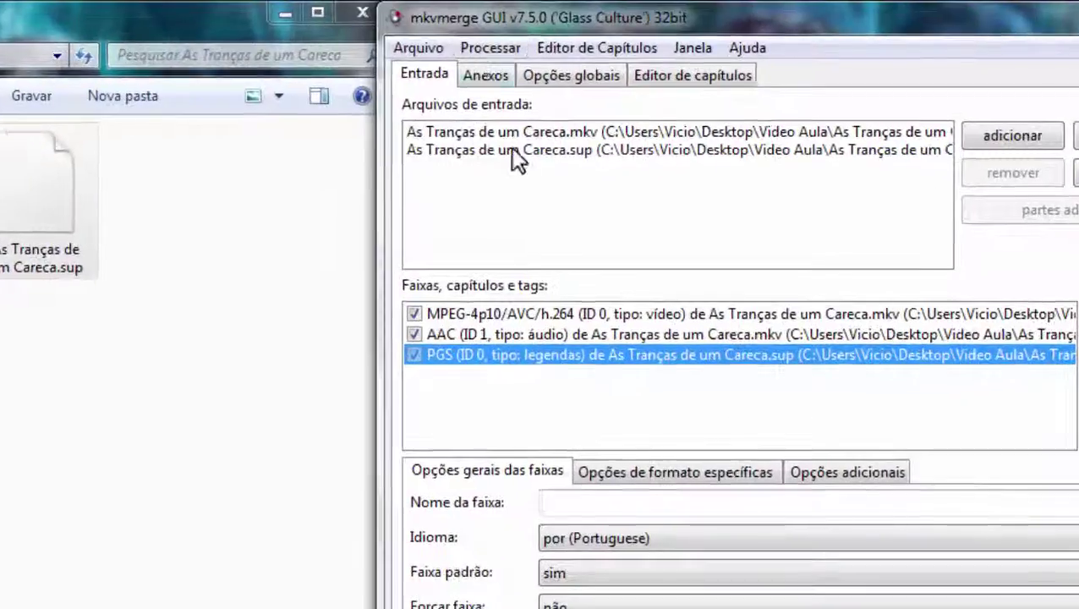
click(477, 52)
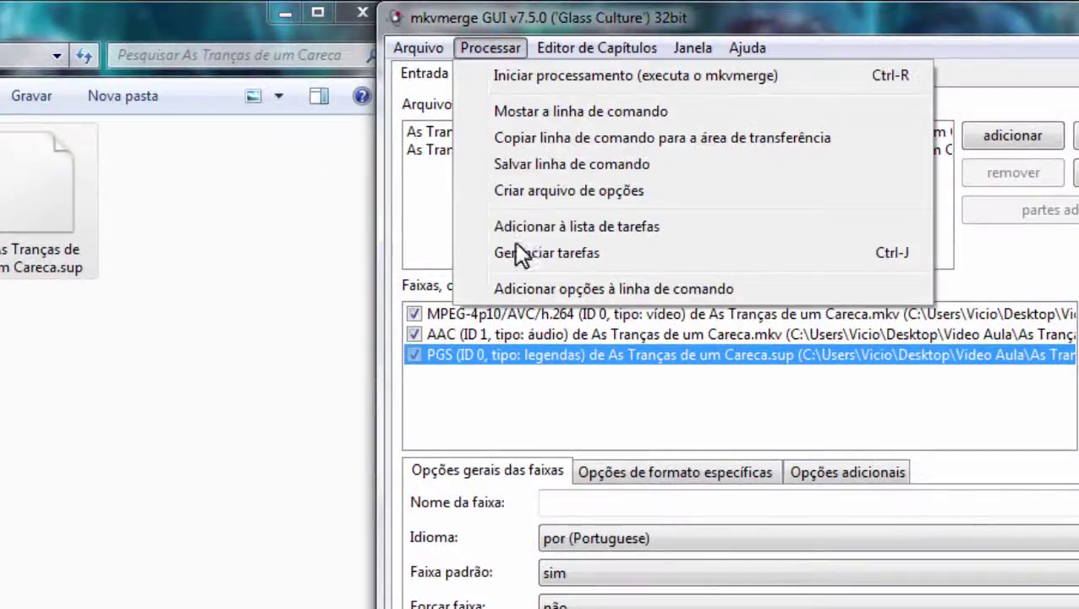
click(565, 255)
mouse_move(463, 467)
mouse_down()
mouse_move(883, 87)
mouse_move(885, 102)
mouse_up()
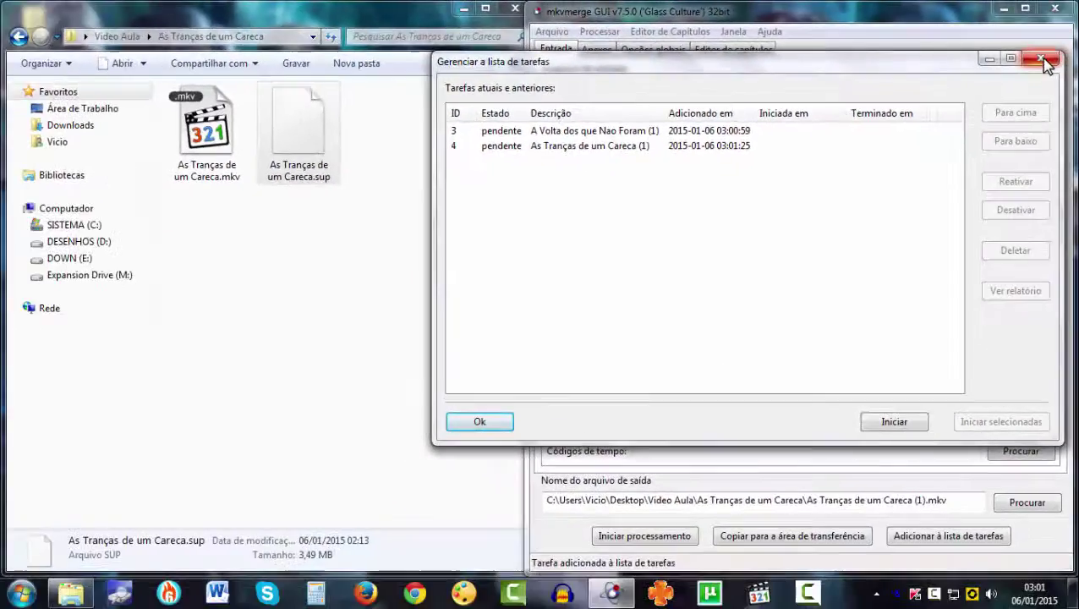
click(1044, 60)
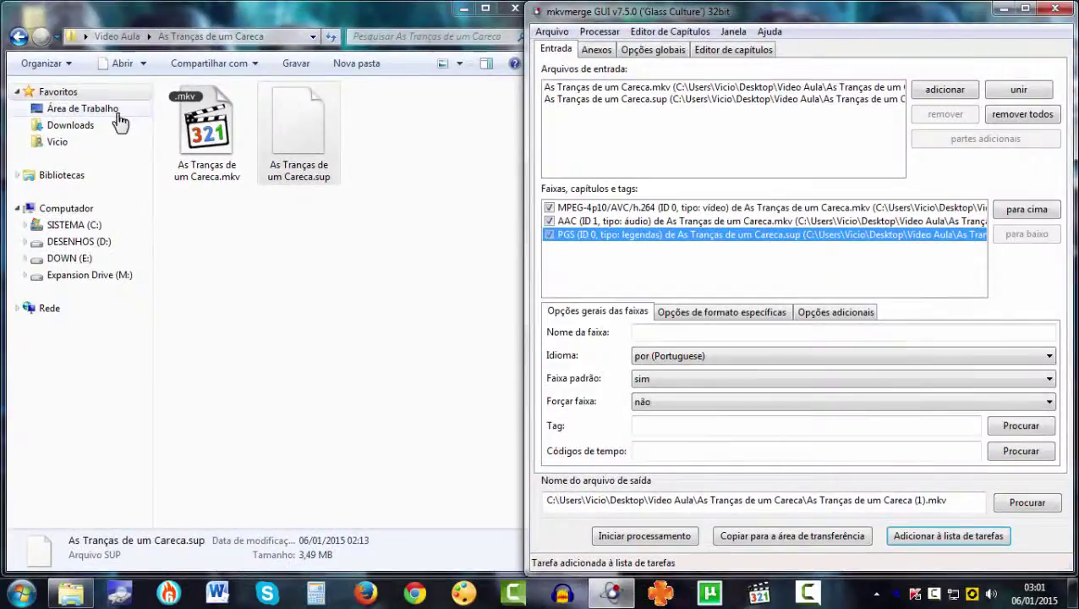
- Return to the Video Aula folder and remove all As Tranças de um Careca input files from mkvmerge GUI
click(18, 36)
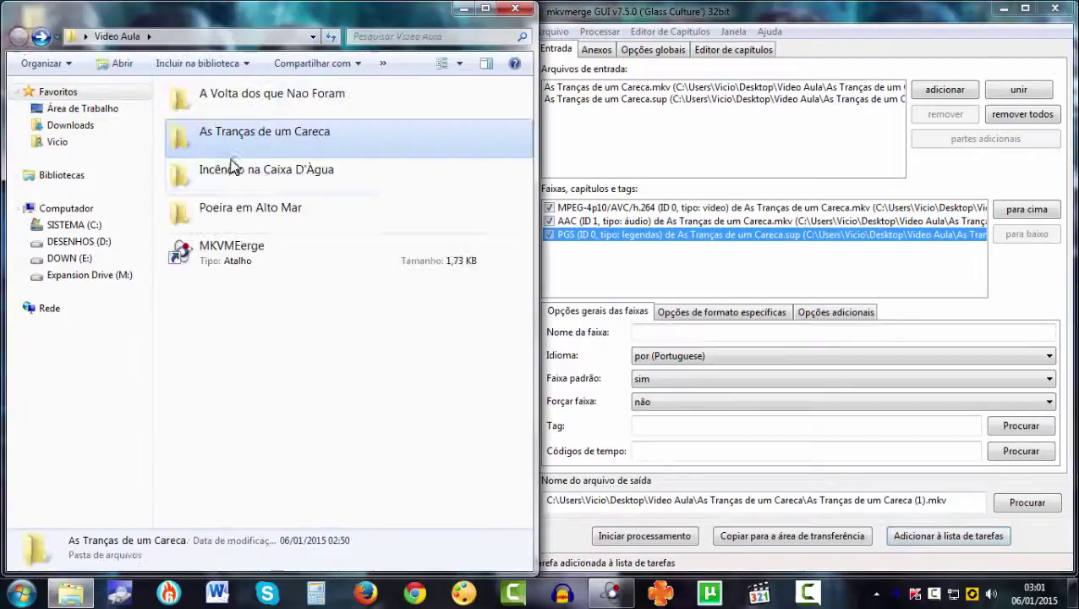
click(1018, 113)
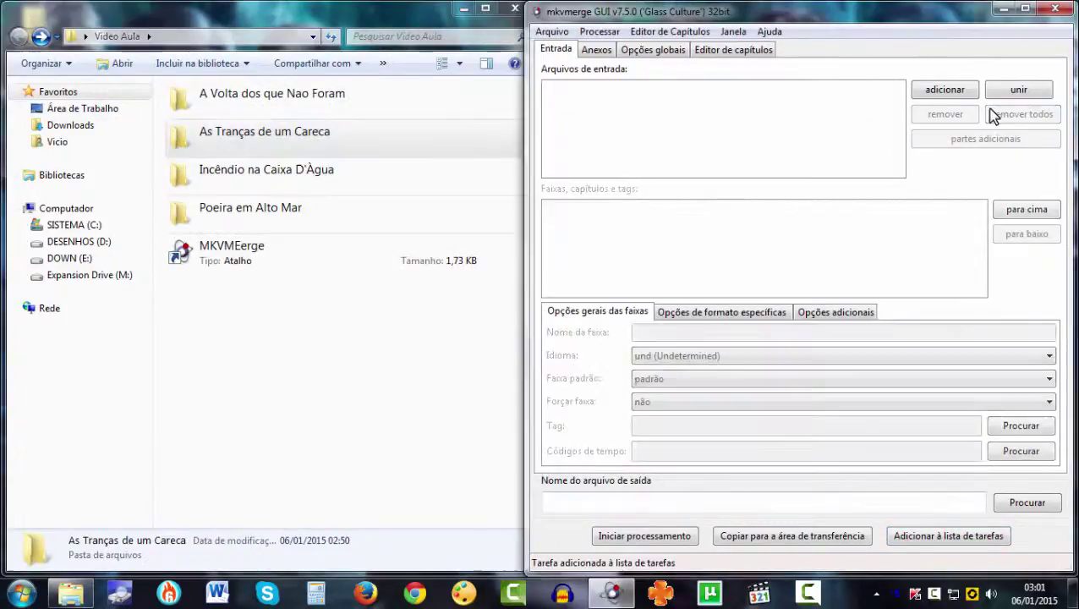
- Add Incêndio na Caixa D'Àgua.mkv and Incêndio na Caixa D'Àgua.sup from their folder as input files
double_click(246, 178)
drag(246, 175, 647, 151)
drag(328, 177, 611, 262)
- Set the PGS subtitle track of Incêndio na Caixa D'Àgua to por (Portuguese) and make it the default track (sim)
click(602, 240)
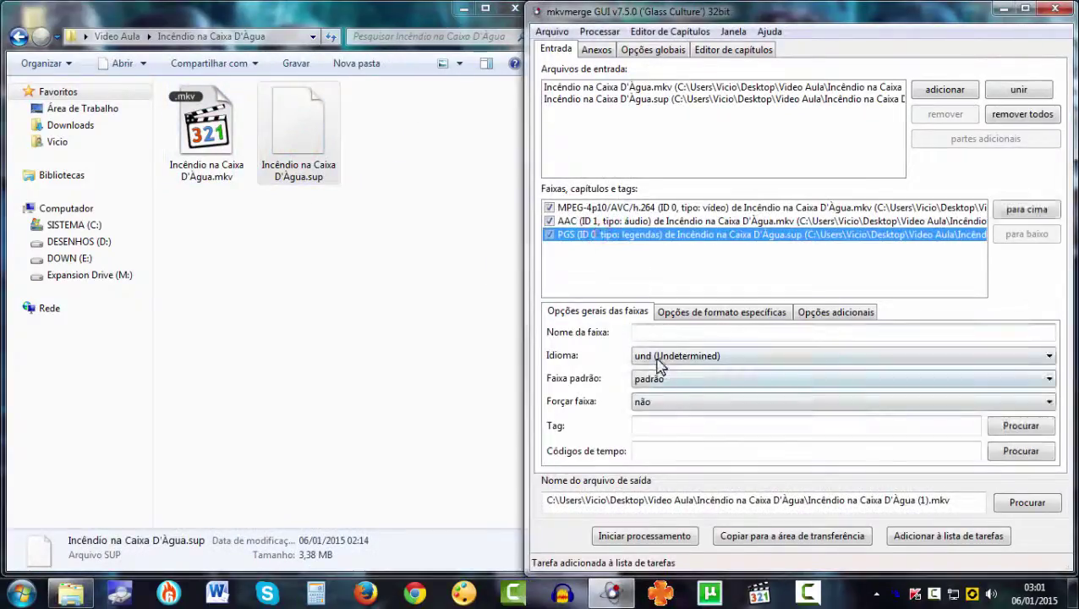
click(661, 356)
click(676, 65)
click(646, 379)
click(647, 408)
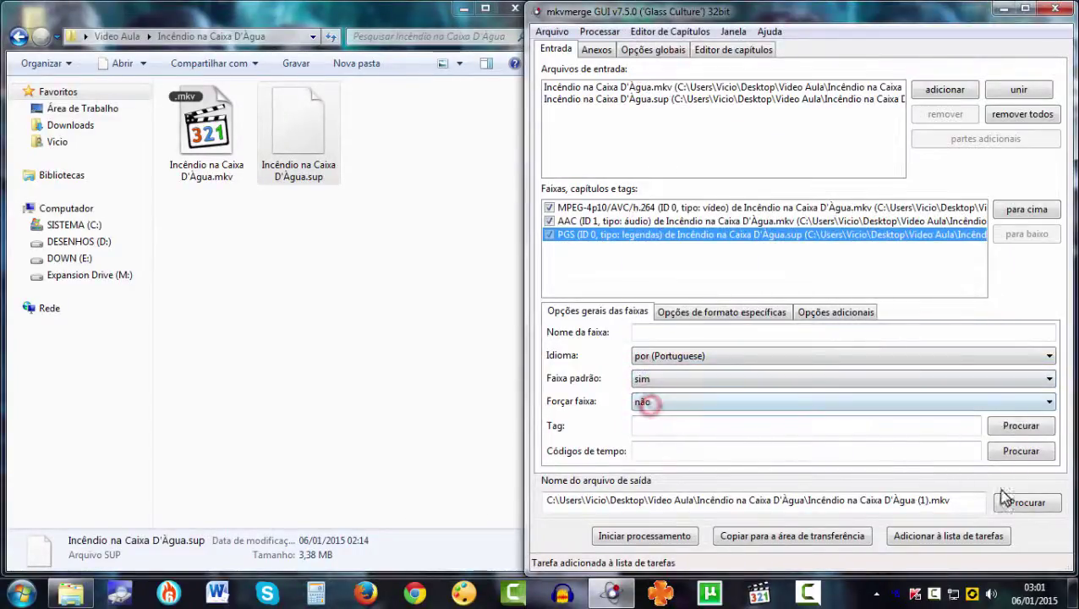
- Add the merge to the task list as "Incêndio na Caixa D'Àgua (1)", then remove all input files and return to the Video Aula folder
click(946, 537)
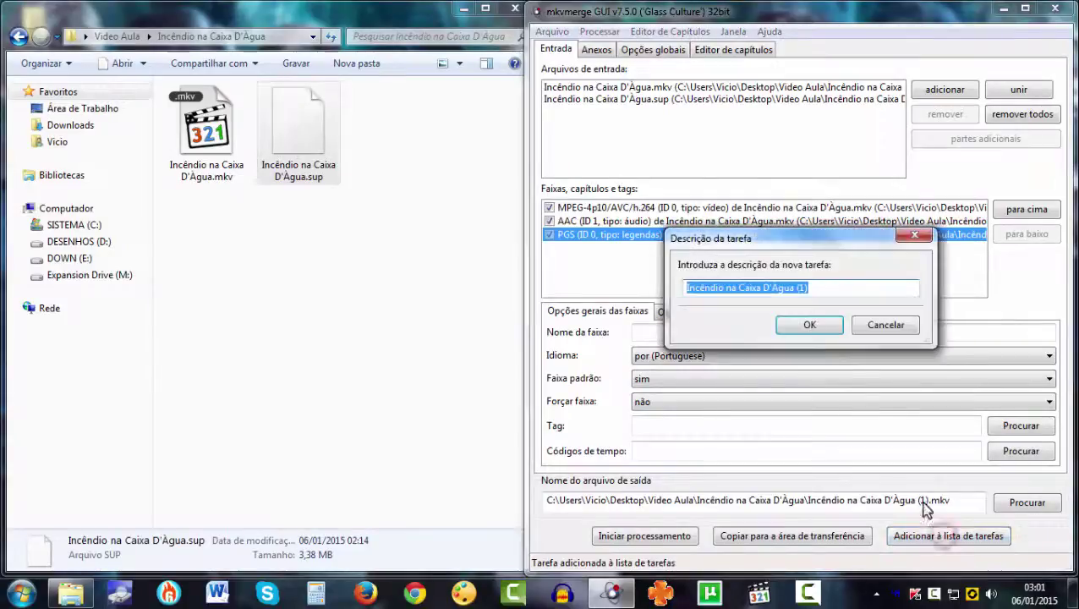
click(810, 325)
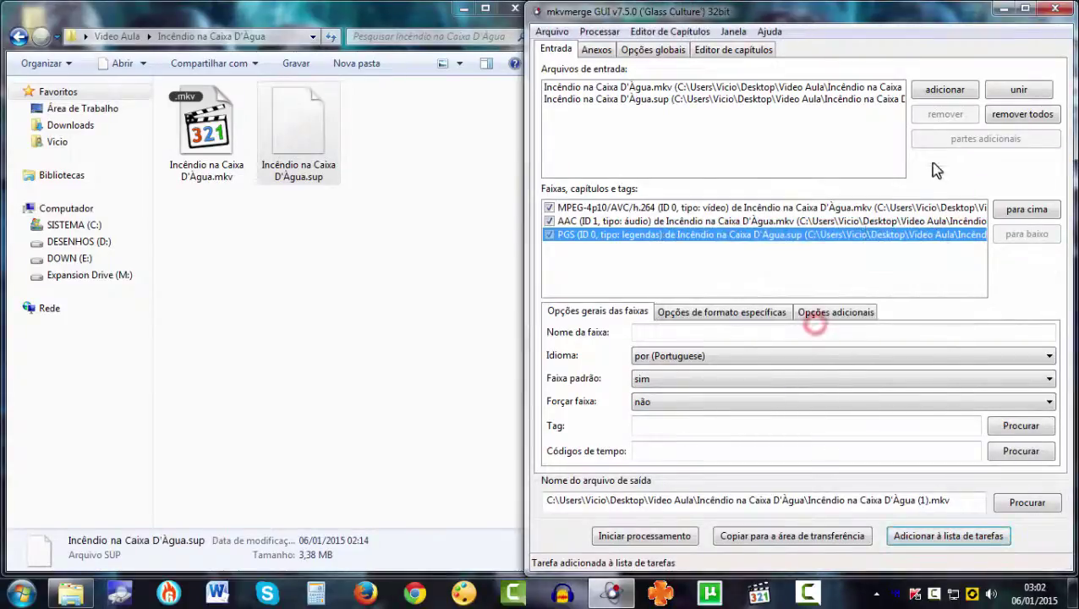
click(1014, 114)
click(19, 36)
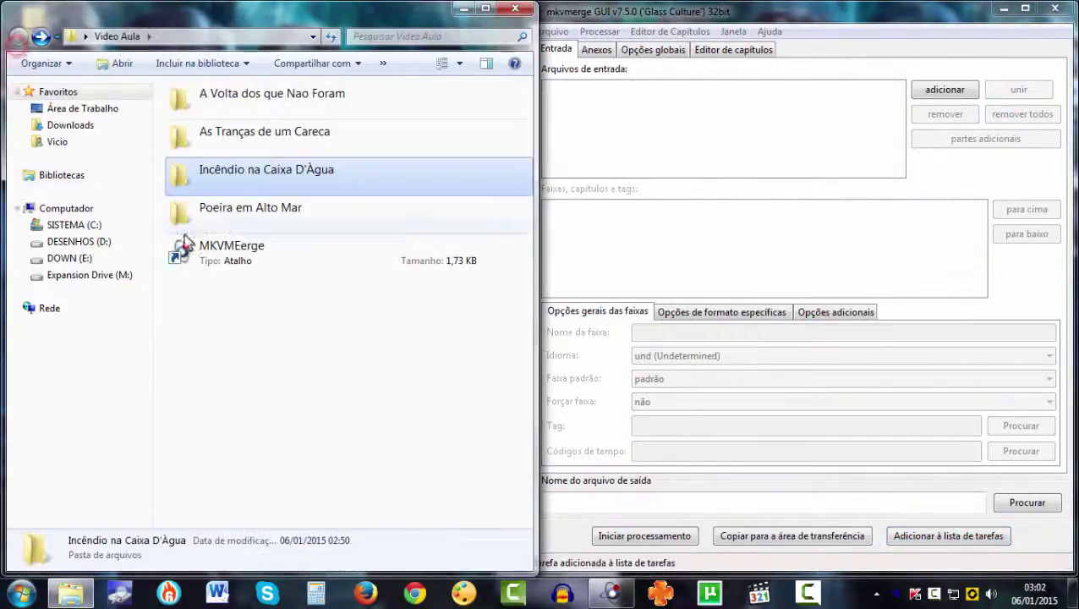
- Add Poeira em Alto Mar.mkv and Poeira em Alto Mar.sup from their folder as input files
double_click(212, 213)
drag(206, 131, 627, 153)
drag(297, 131, 621, 273)
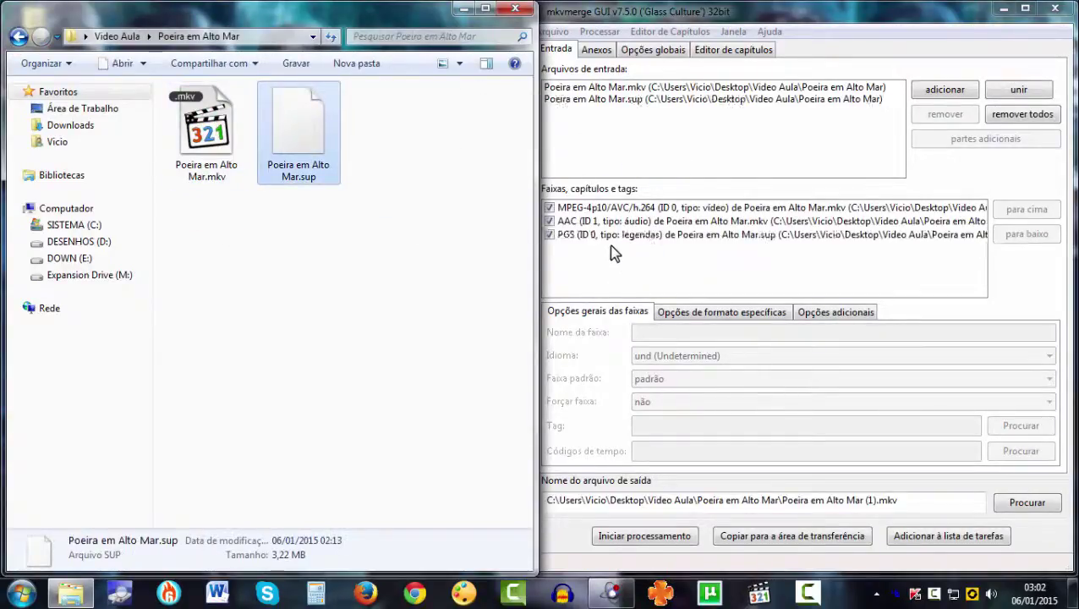
- Set the PGS subtitle track of Poeira em Alto Mar to por (Portuguese) and make it the default track (sim)
click(610, 236)
click(665, 356)
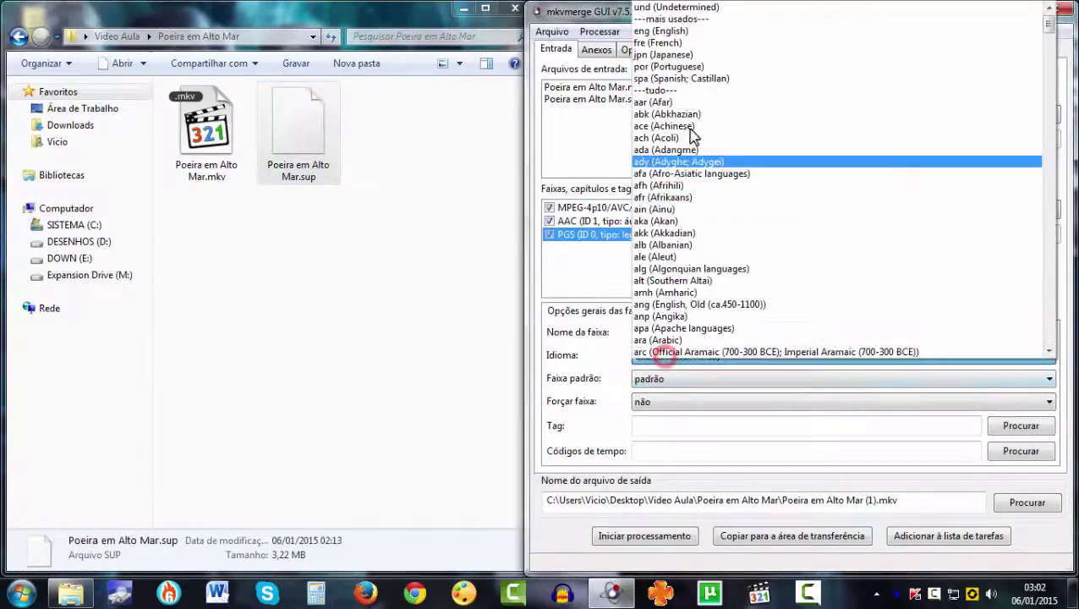
click(685, 67)
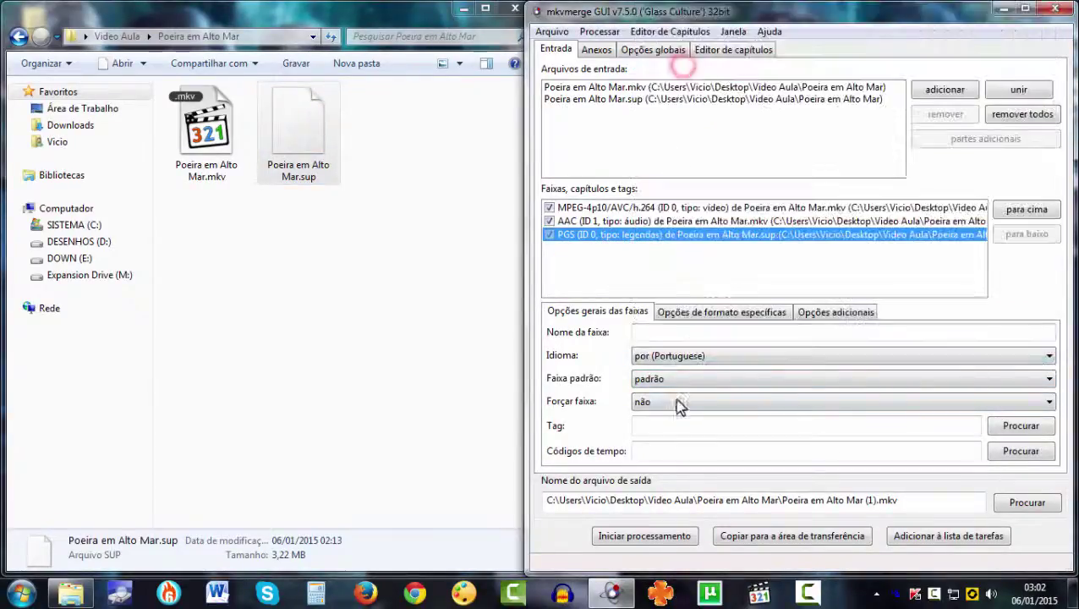
click(662, 379)
click(658, 407)
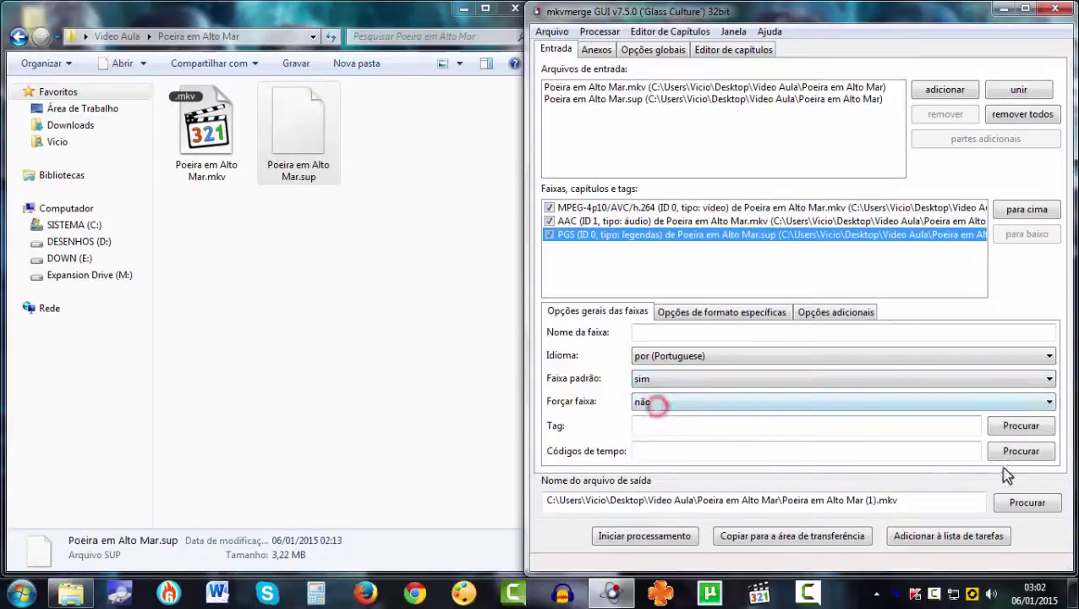
- Add the merge to the task list as "Poeira em Alto Mar (1)" and open the task manager
click(965, 538)
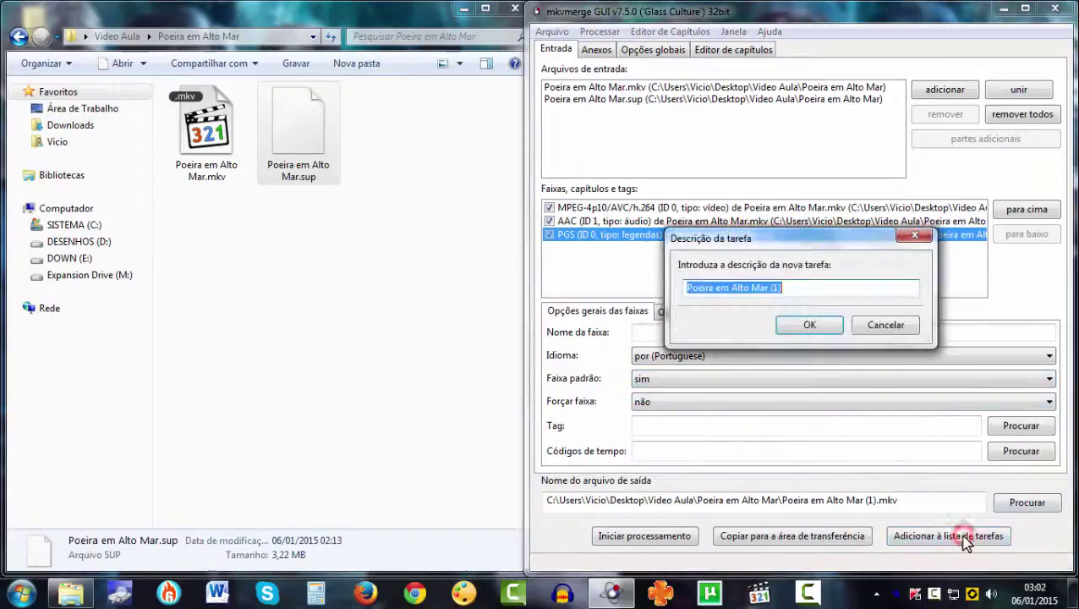
click(807, 327)
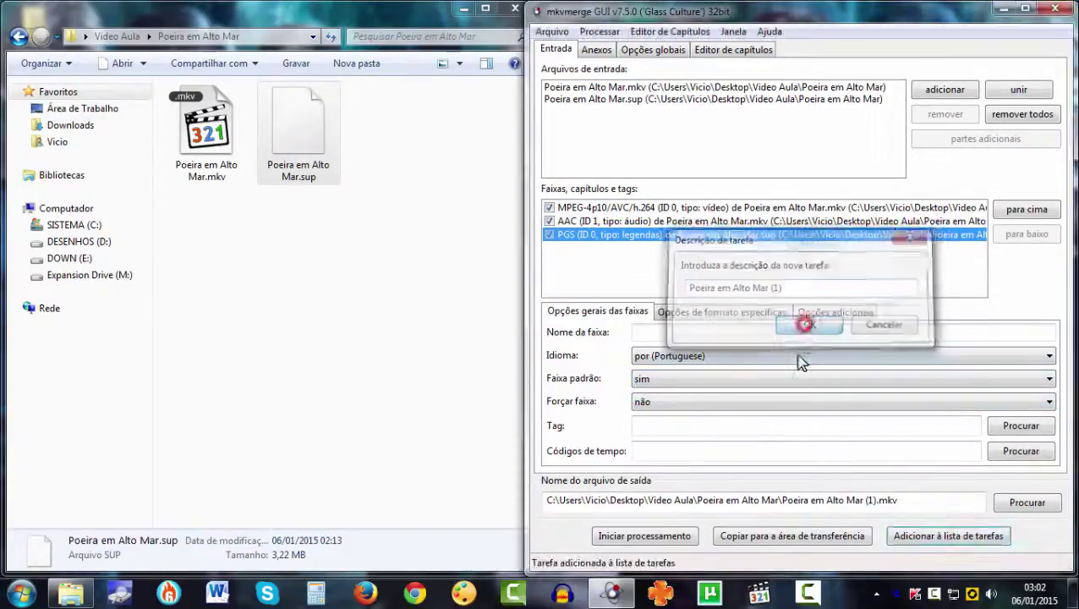
click(595, 32)
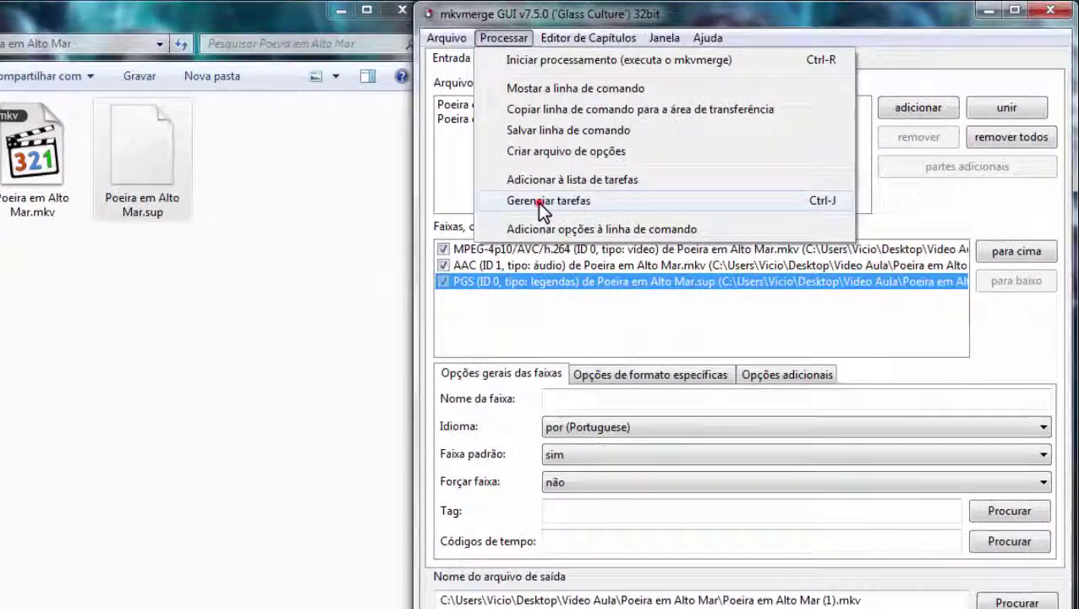
click(538, 203)
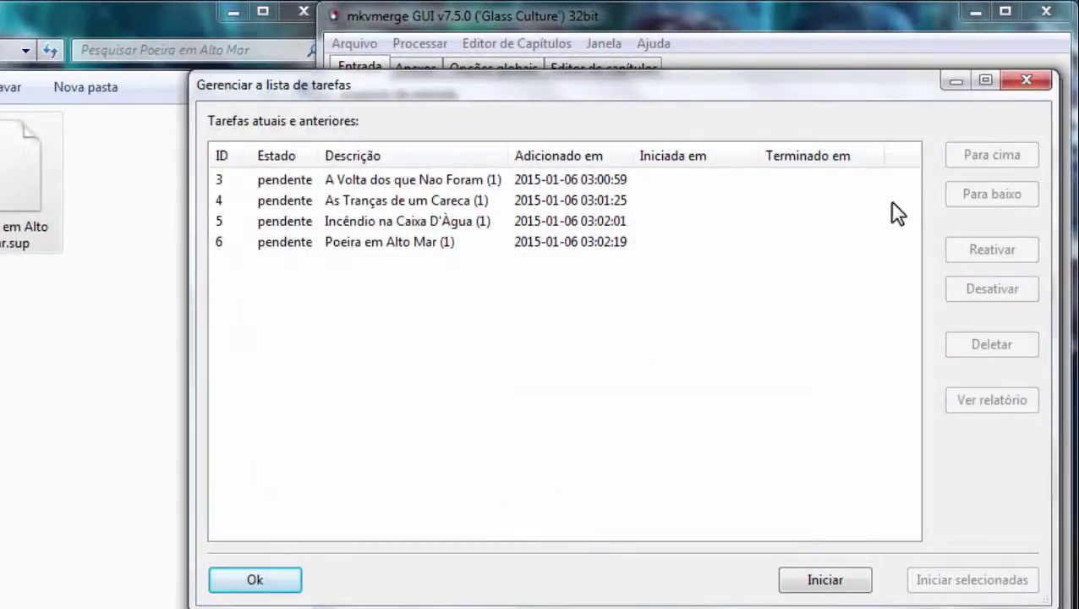
- Review the queued merge tasks one by one in the task manager
click(433, 179)
click(429, 201)
click(427, 221)
click(421, 179)
click(423, 201)
click(423, 220)
click(420, 241)
click(422, 221)
click(424, 200)
click(423, 180)
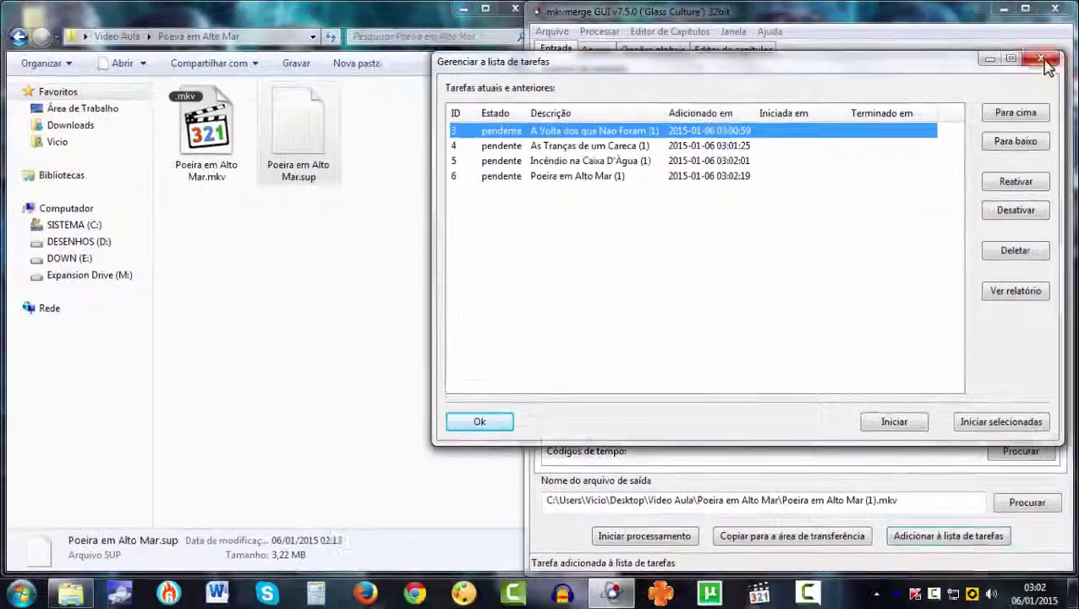
- Close the task manager and exit mkvmerge GUI to return to the desktop
click(1025, 80)
click(1054, 9)
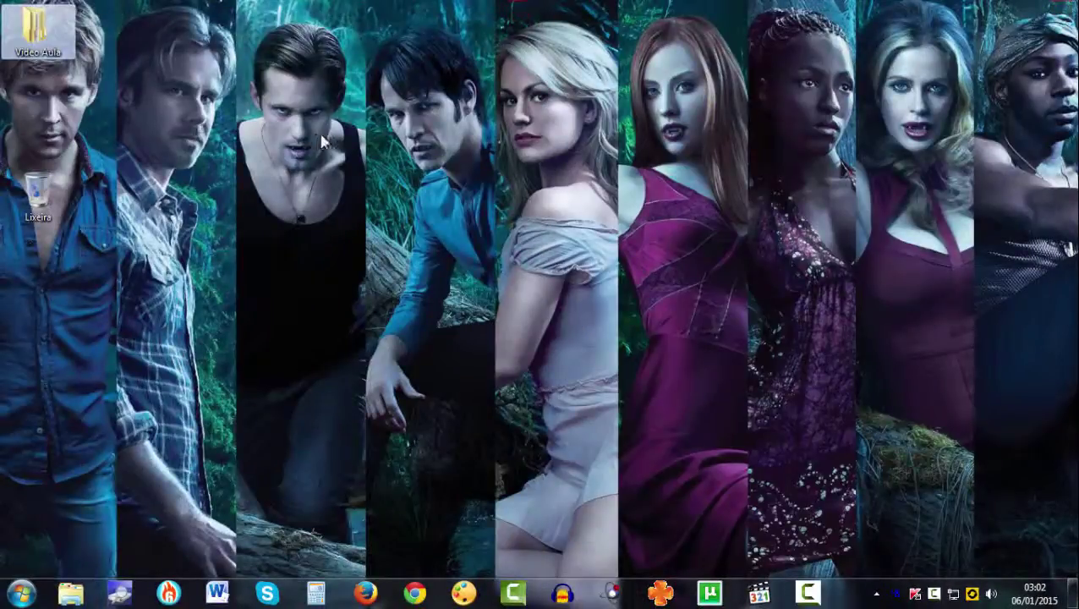
click(416, 251)
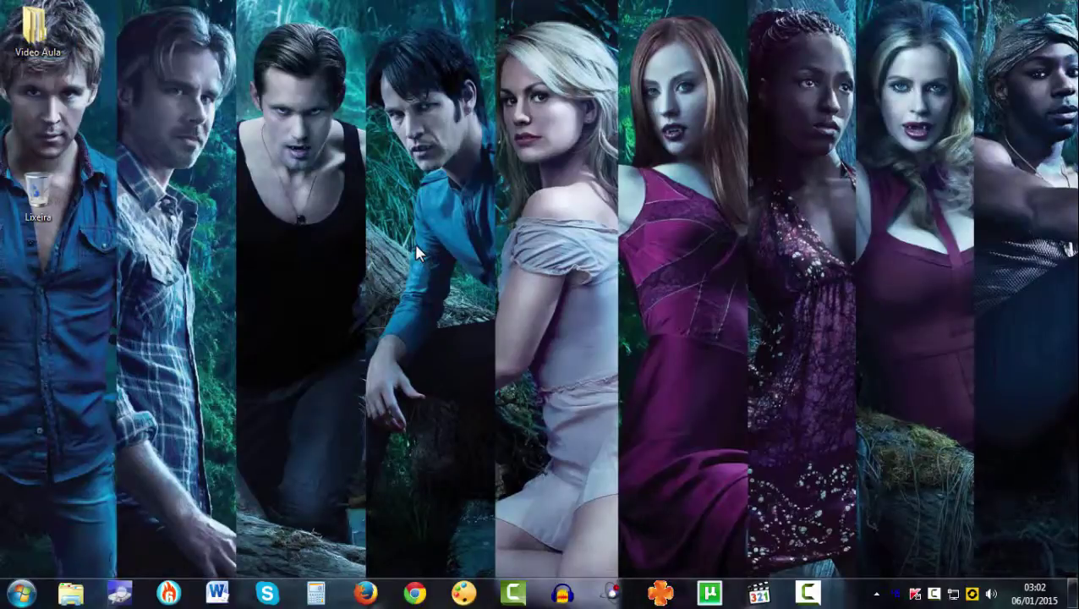
- Relaunch mkvmerge GUI from the MKVMEerge shortcut in the Video Aula folder and close the folder window
double_click(34, 32)
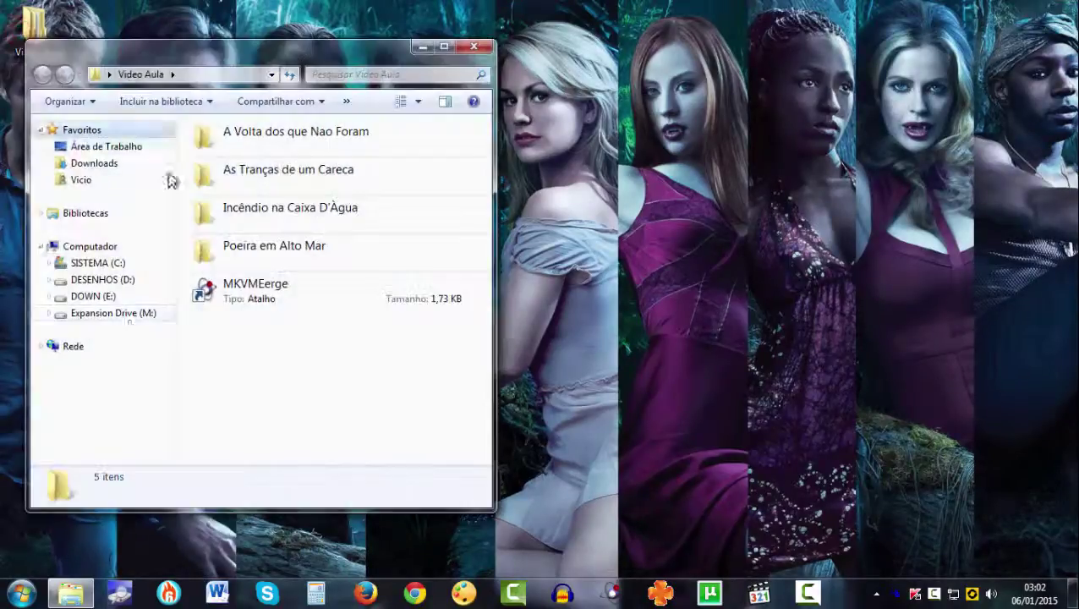
double_click(248, 296)
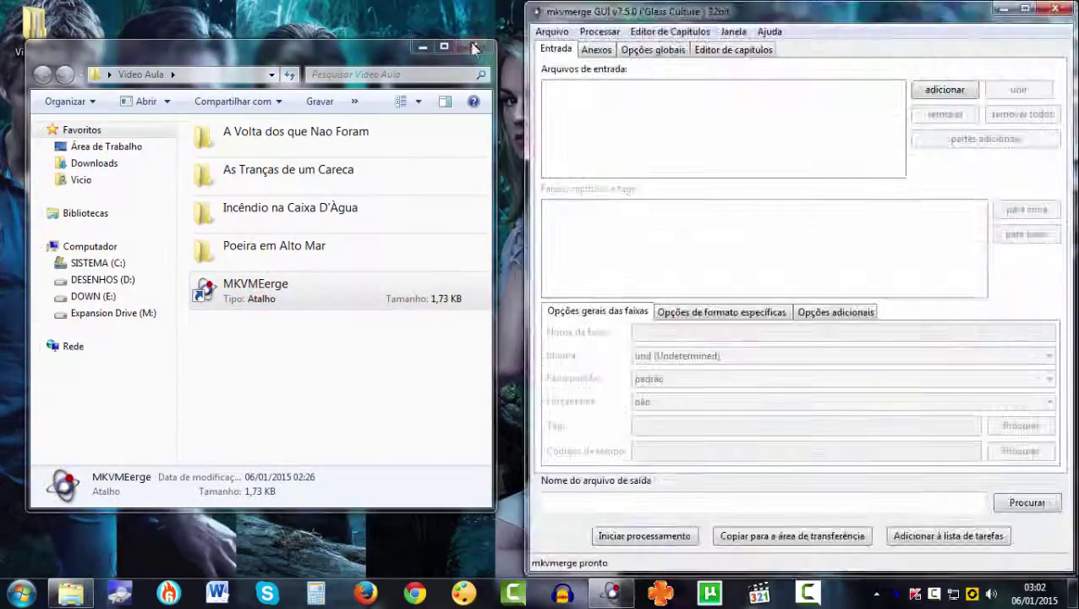
click(473, 45)
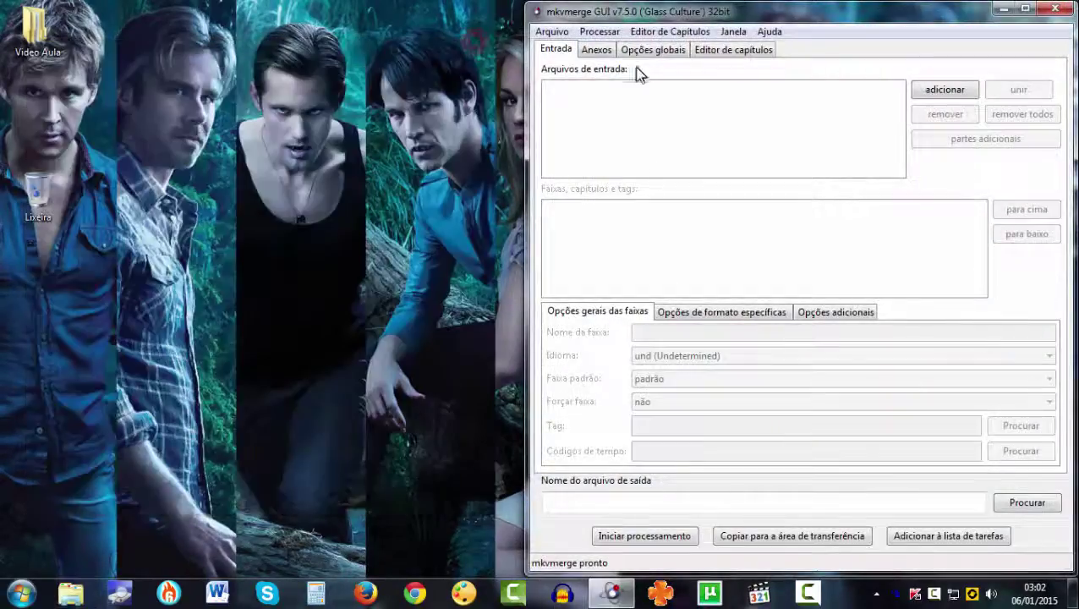
- Open the task manager and try selecting only the A Volta dos que Nao Foram and Incêndio na Caixa D'Àgua tasks, then clear the selection
click(600, 32)
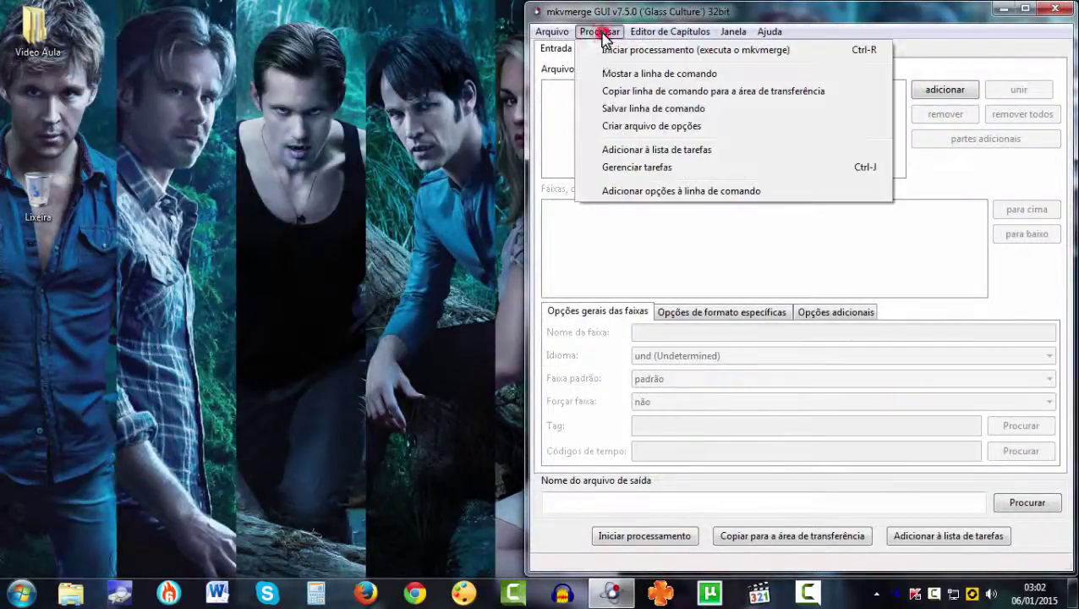
click(630, 169)
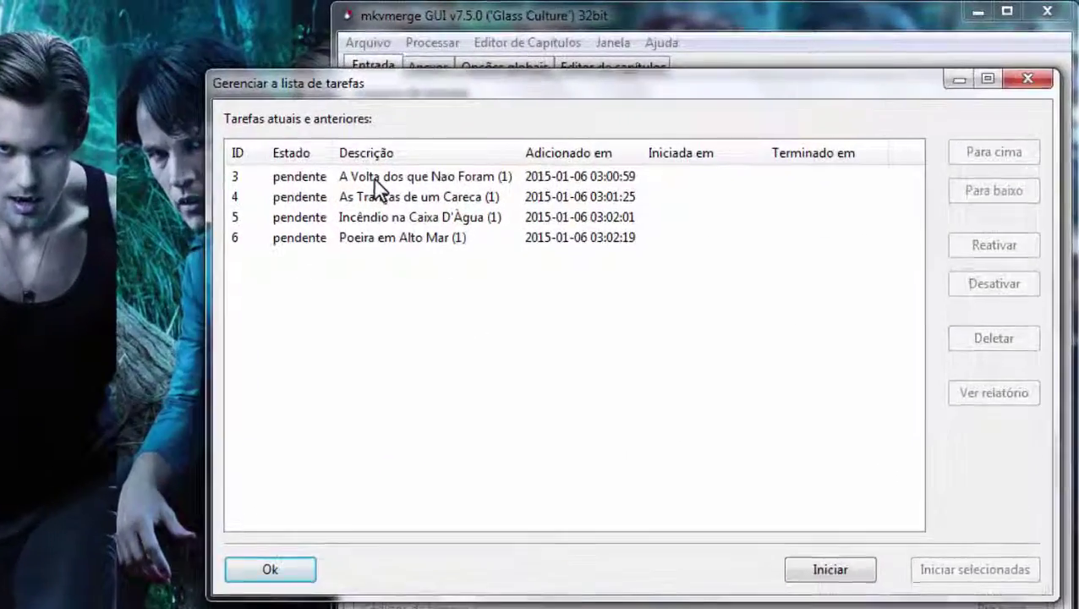
click(556, 131)
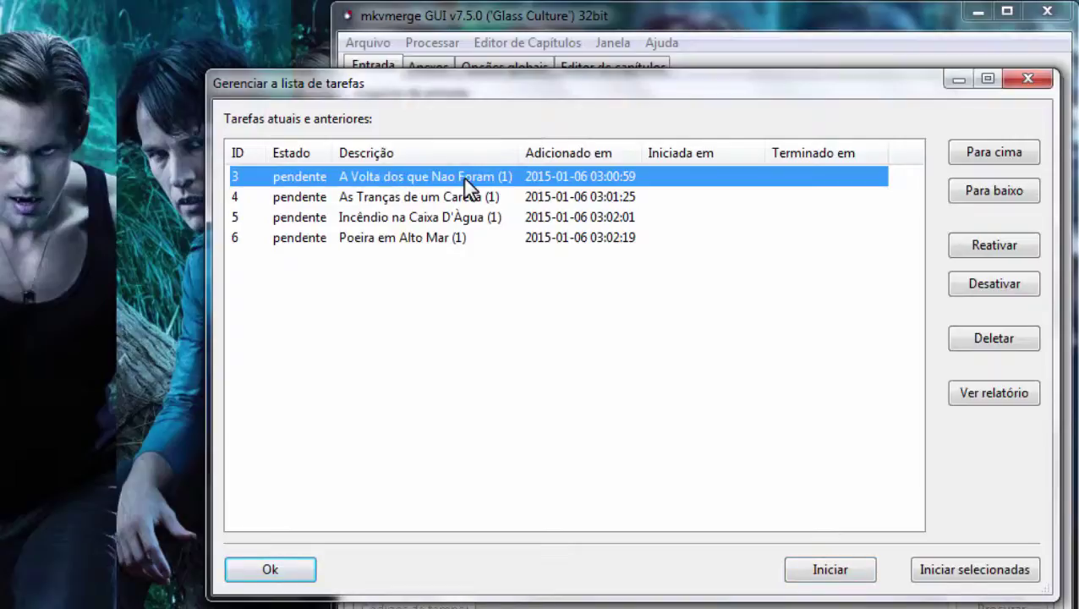
ctrl+click(427, 217)
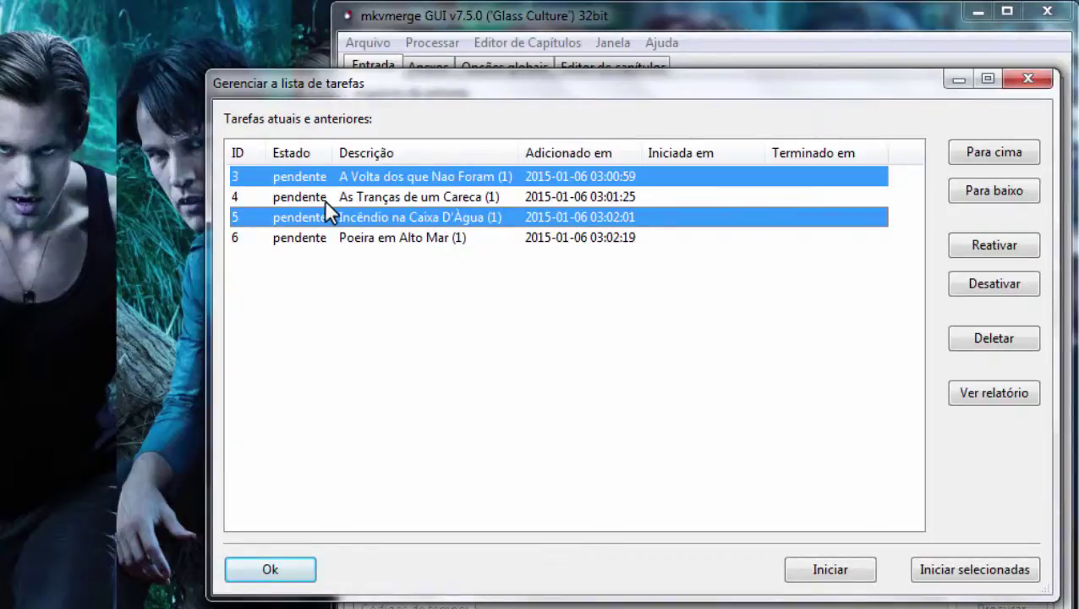
click(411, 253)
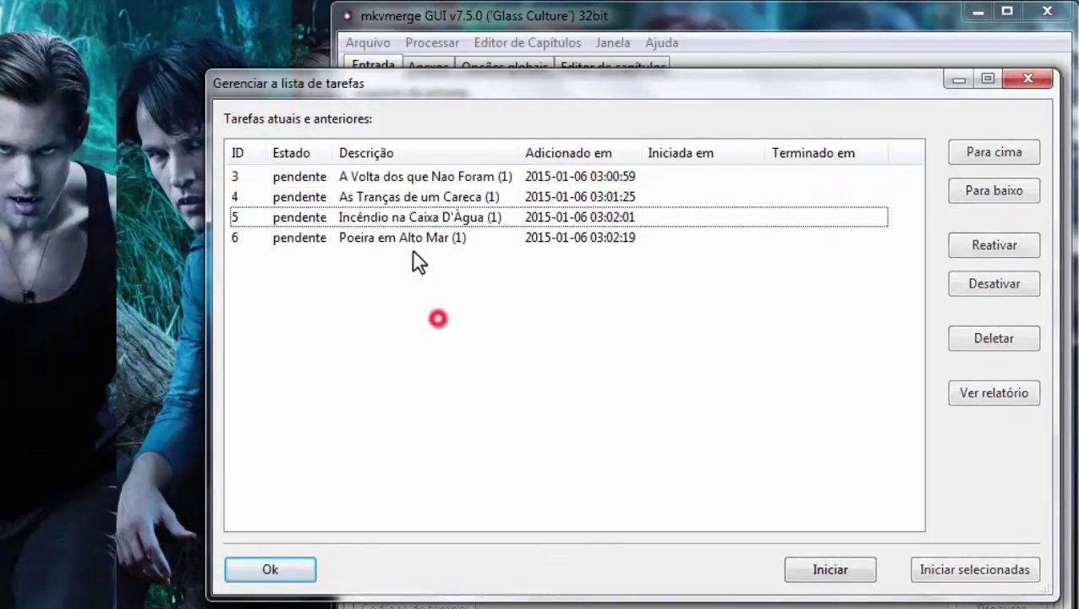
- Select all queued tasks from A Volta dos que Nao Foram to Poeira em Alto Mar, process them, and dismiss the finished report
click(380, 176)
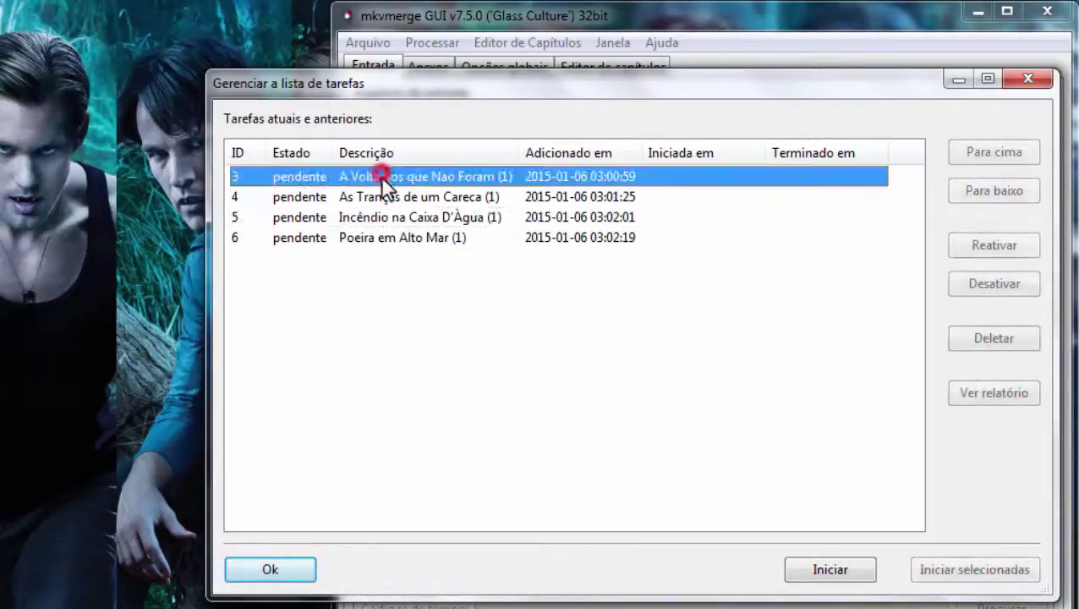
shift+click(411, 237)
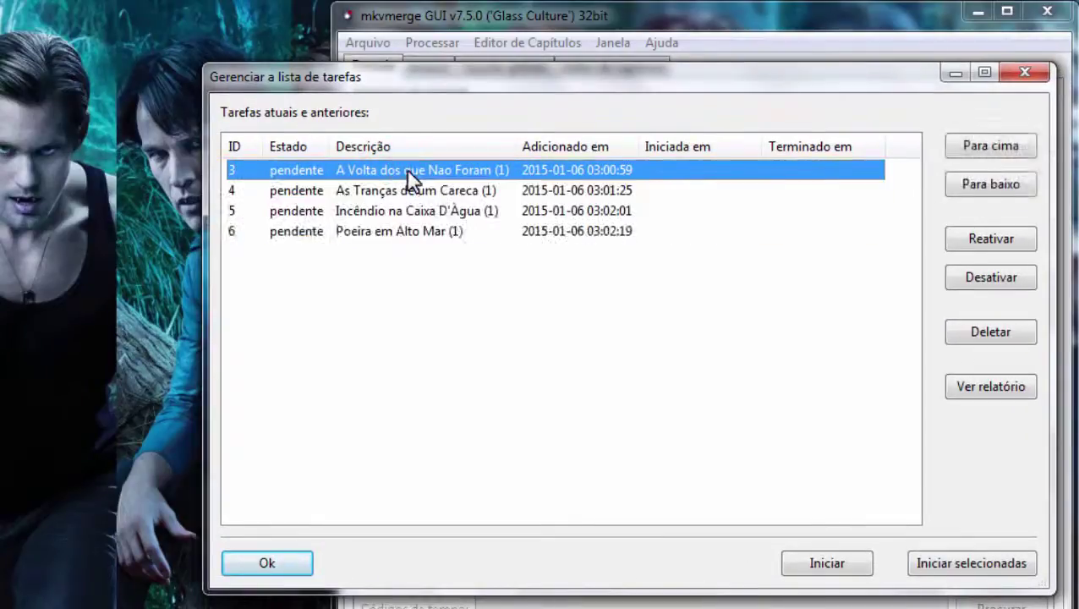
shift+click(428, 232)
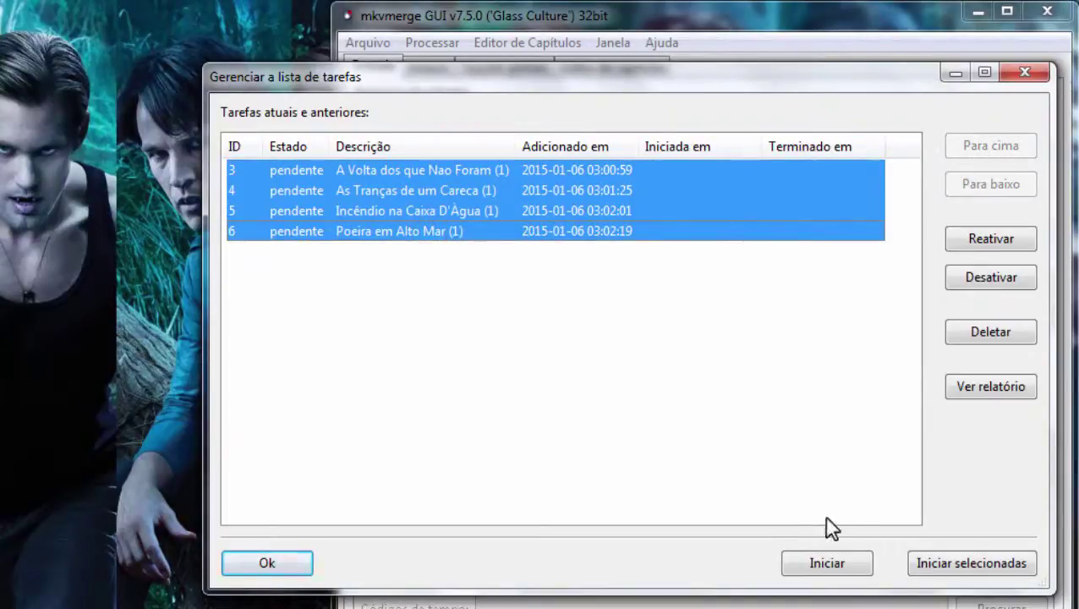
click(816, 578)
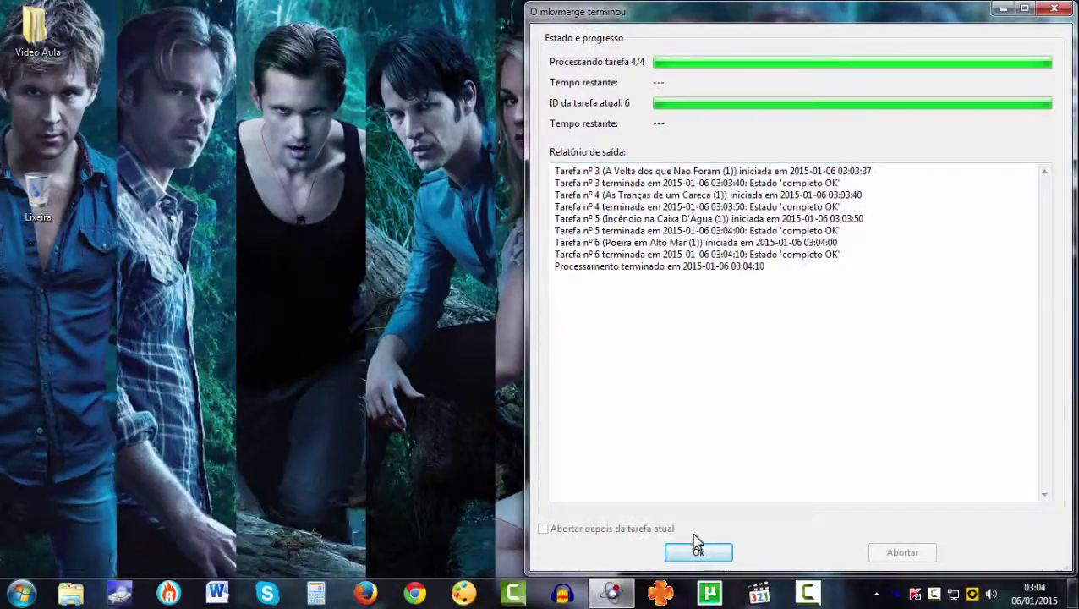
click(698, 553)
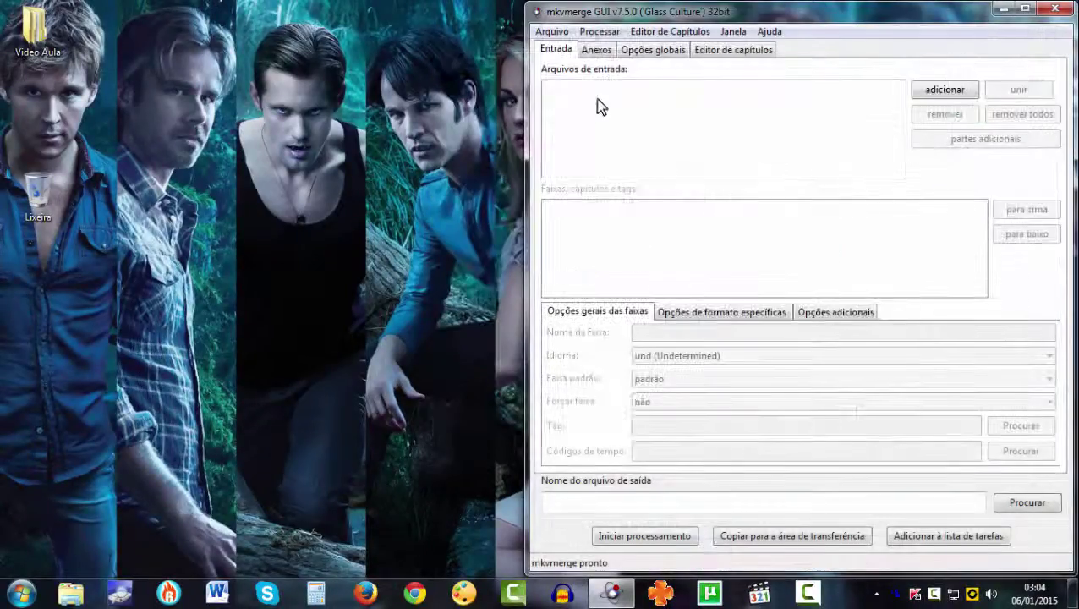
- Check the task manager for remaining tasks, then close it and exit mkvmerge GUI
click(603, 34)
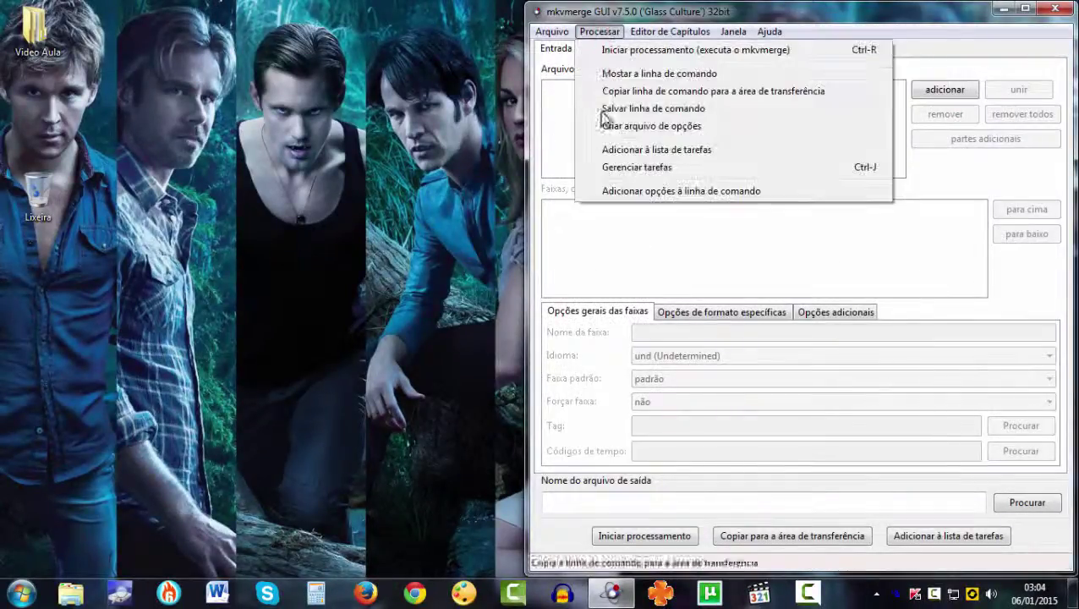
click(617, 169)
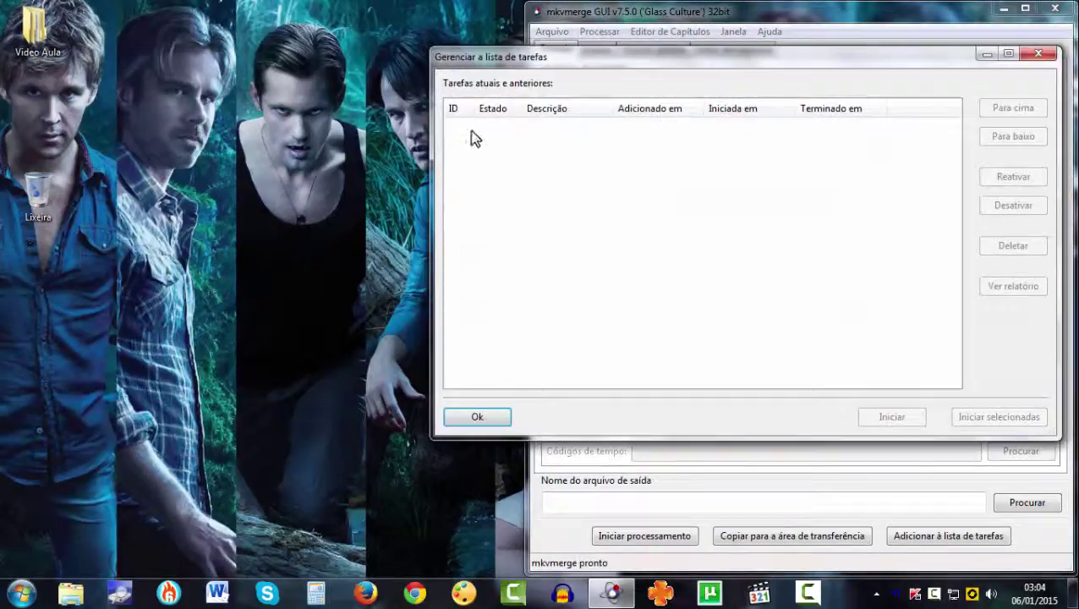
click(477, 417)
click(1054, 9)
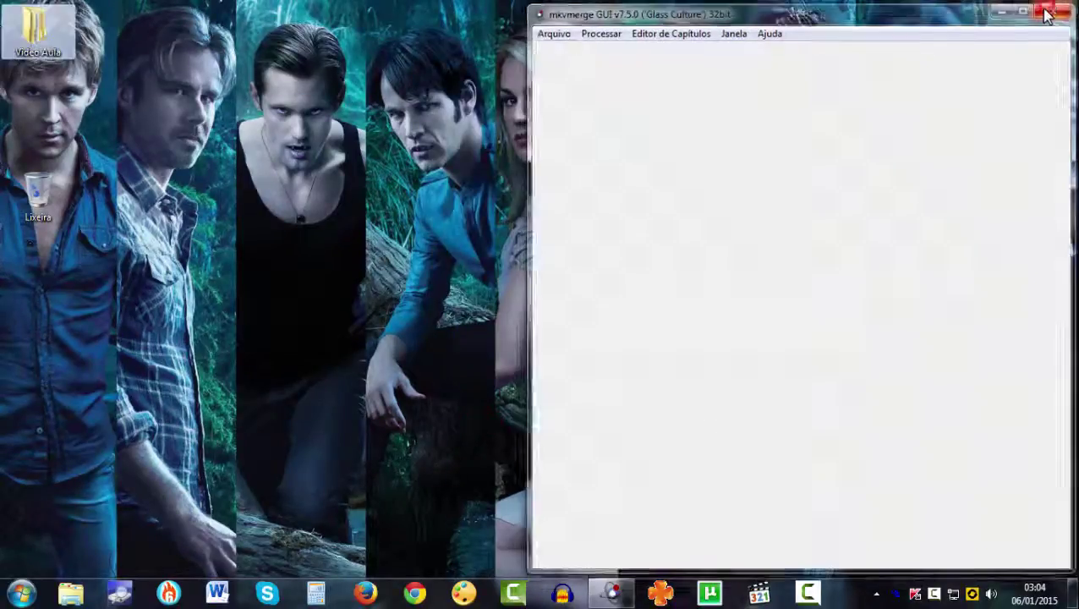
- Open the A Volta dos que Nao Foram folder inside Video Aula and select the merged file A Volta dos que Nao Foram (1).mkv
double_click(36, 50)
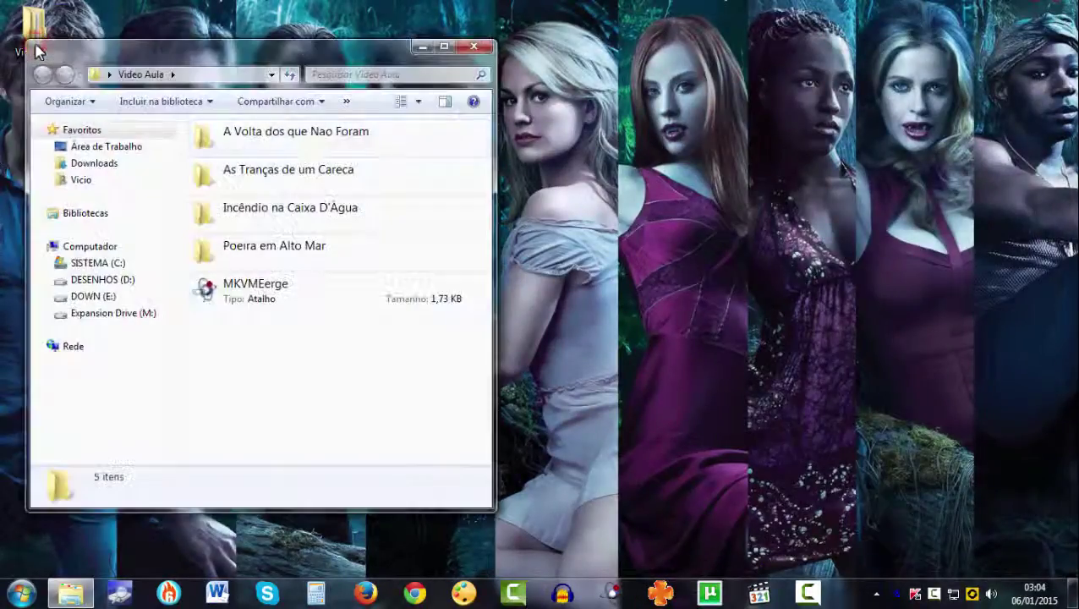
double_click(301, 145)
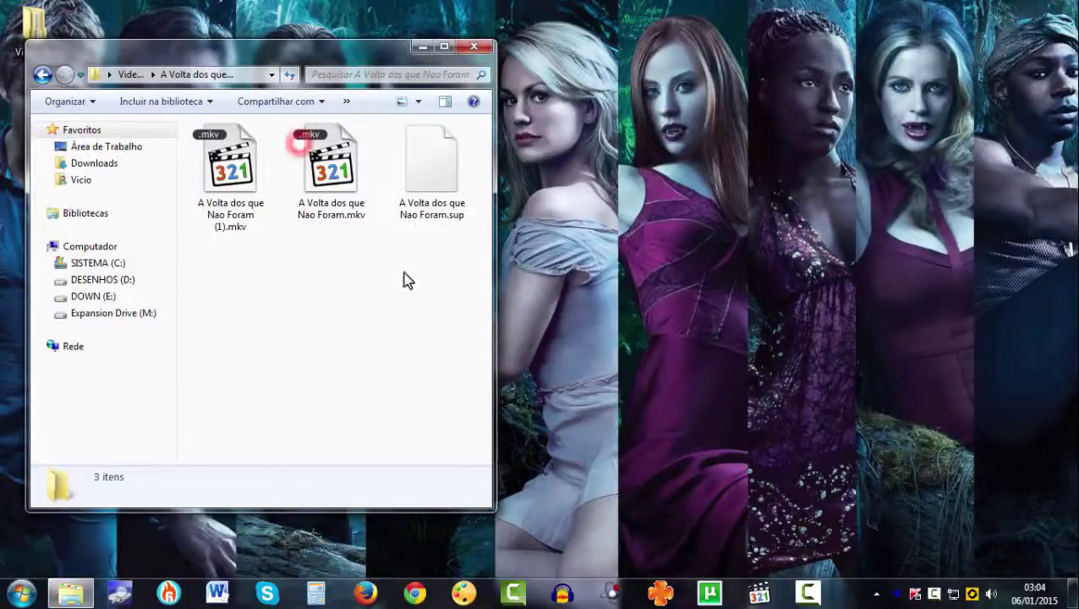
click(233, 222)
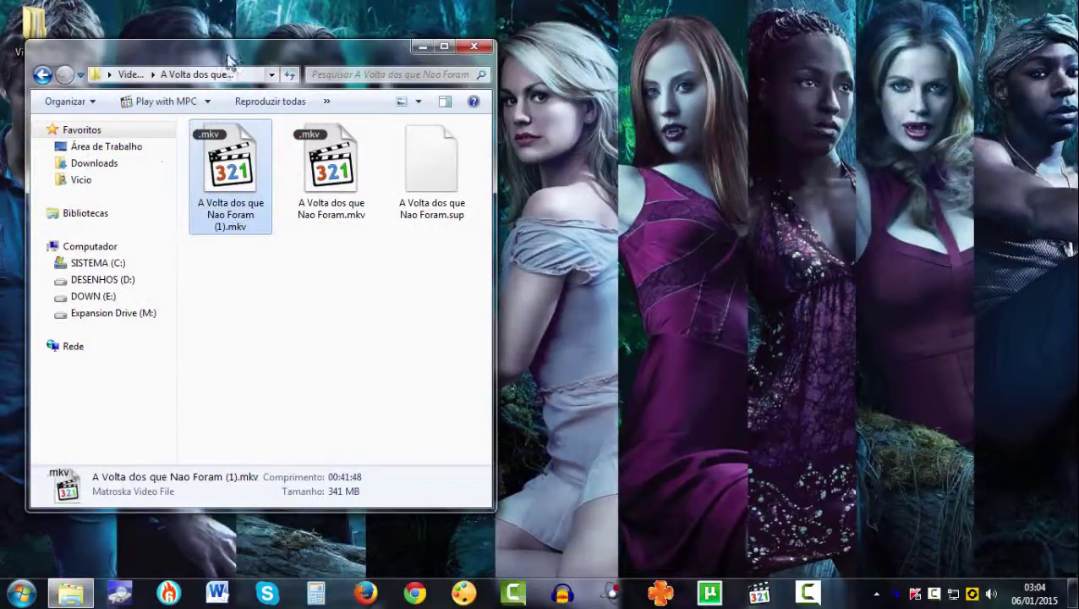
- Check the As Tranças de um Careca, Incêndio na Caixa D'Àgua and Poeira em Alto Mar folders inside Video Aula for merged MKV files
click(42, 75)
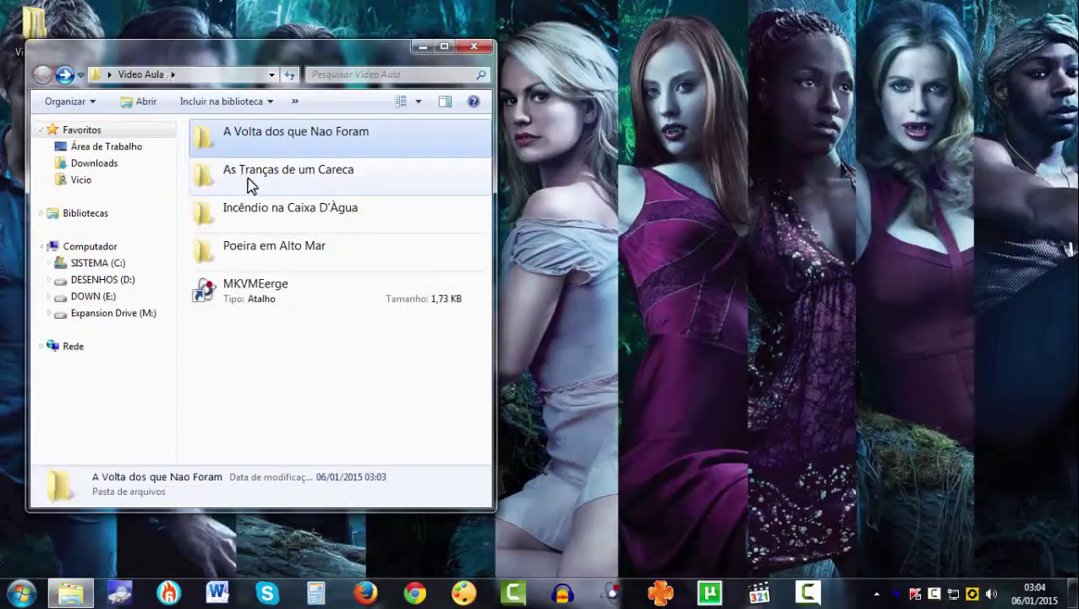
double_click(251, 173)
click(49, 76)
double_click(222, 211)
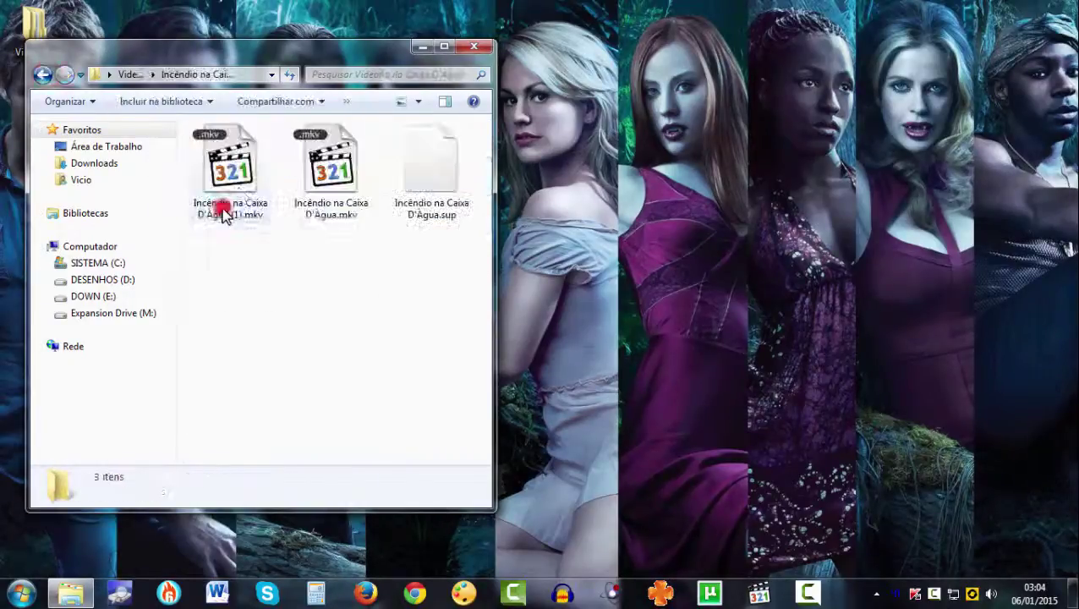
click(44, 76)
double_click(240, 253)
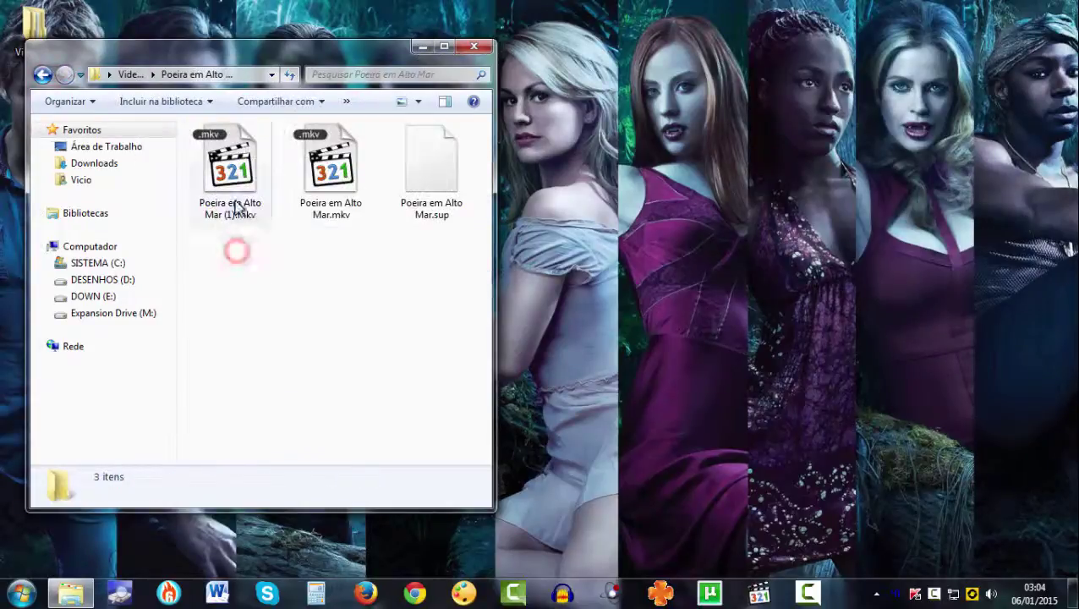
- Inspect the Text subtitle track details of Poeira em Alto Mar (1).mkv in MediaInfo, highlight that section, and close the report and folder window
click(240, 207)
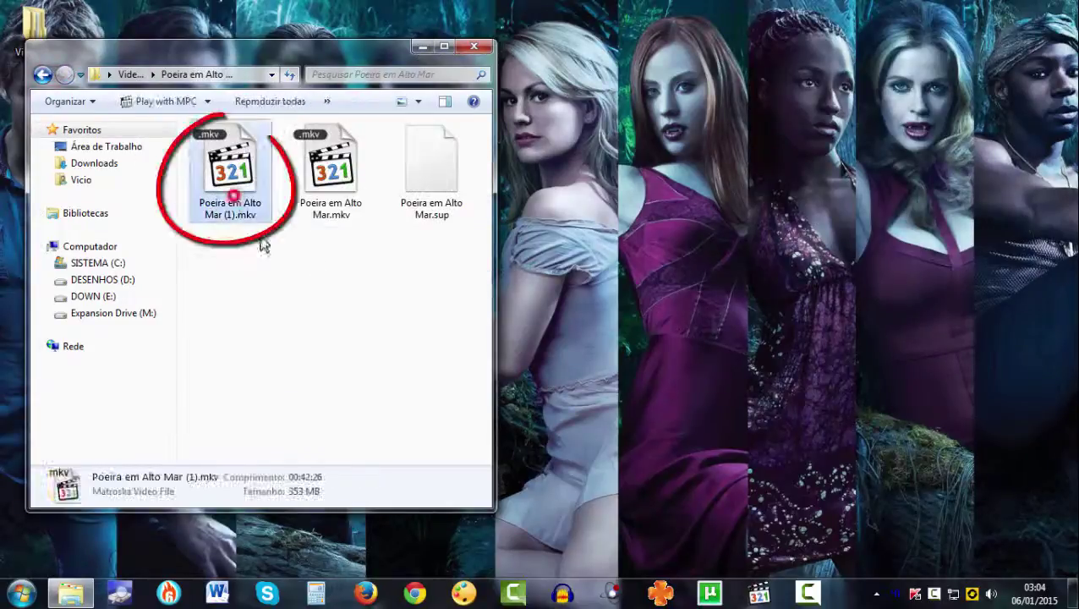
right_click(226, 173)
click(271, 177)
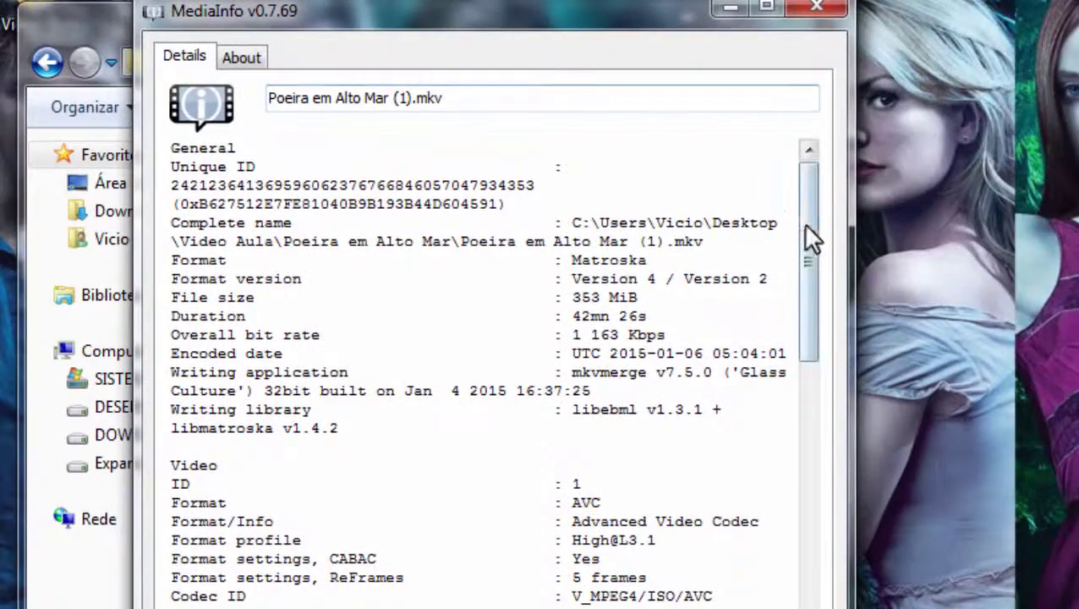
drag(805, 224, 782, 589)
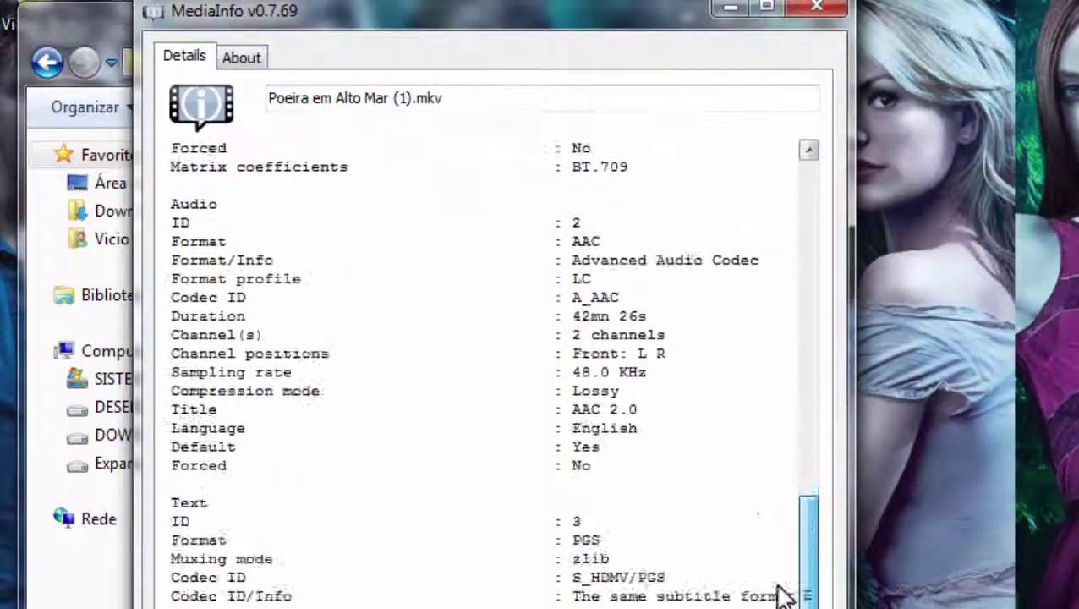
click(164, 504)
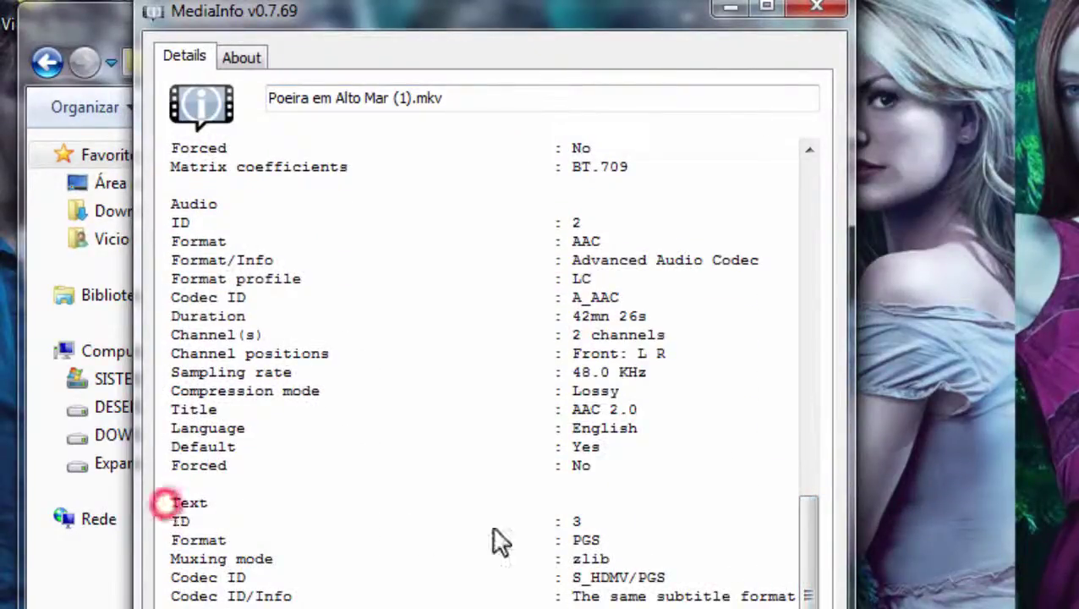
drag(173, 502, 795, 596)
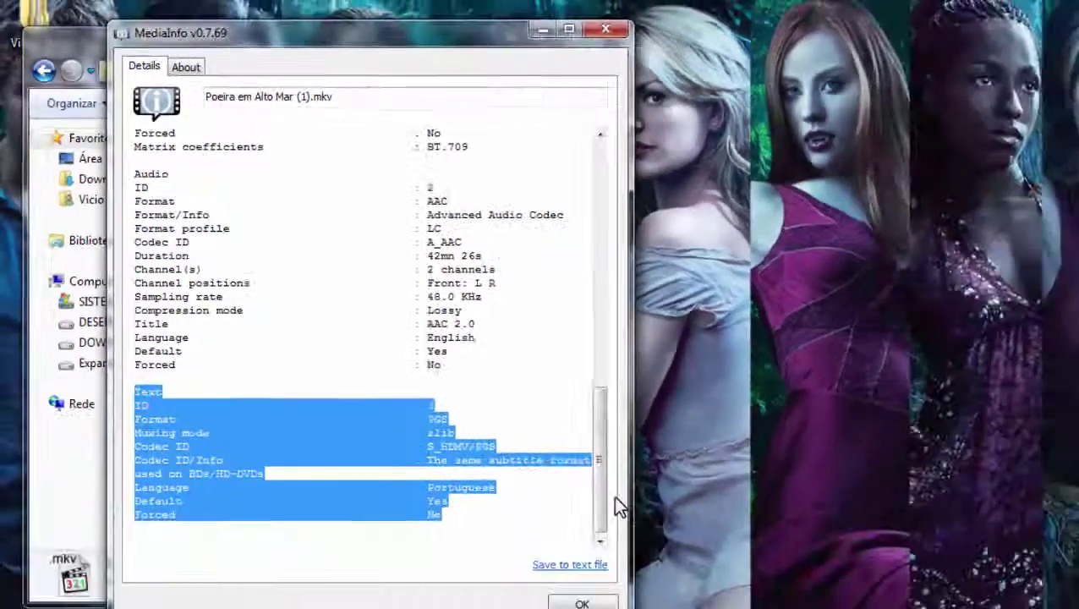
click(487, 508)
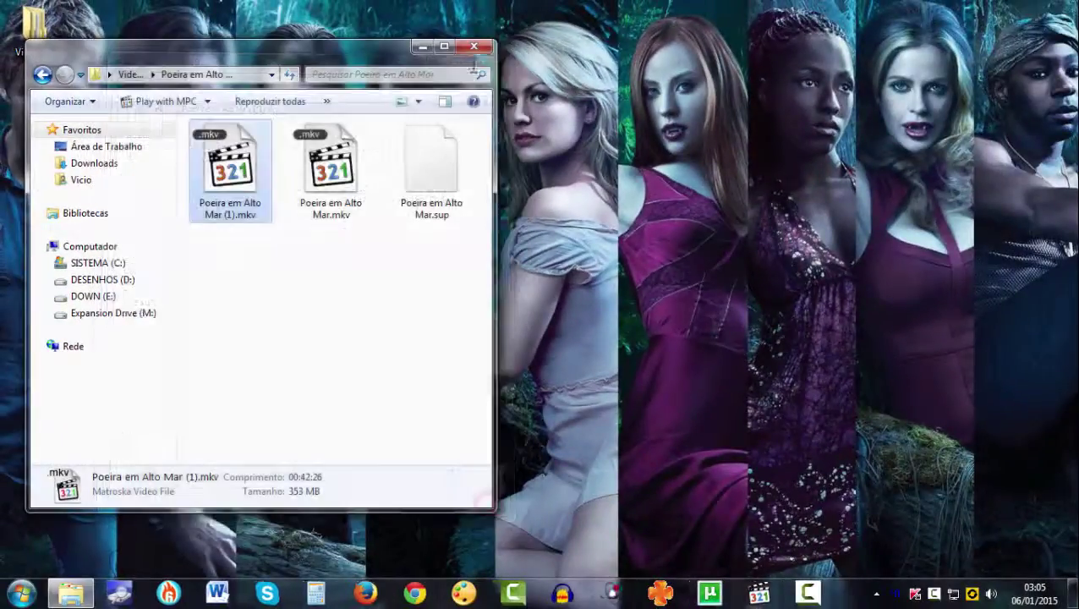
click(477, 47)
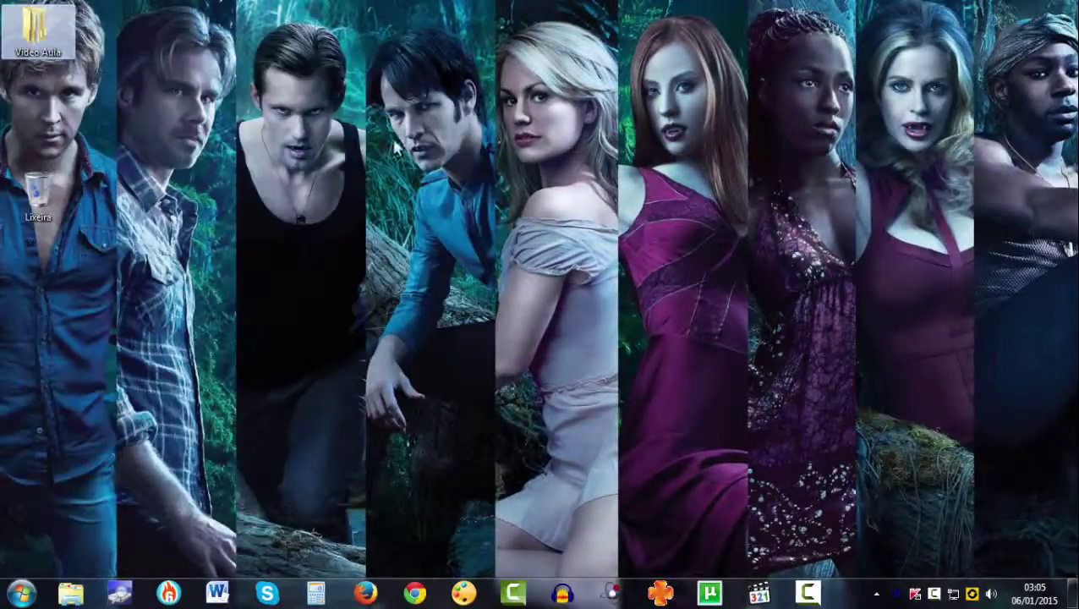